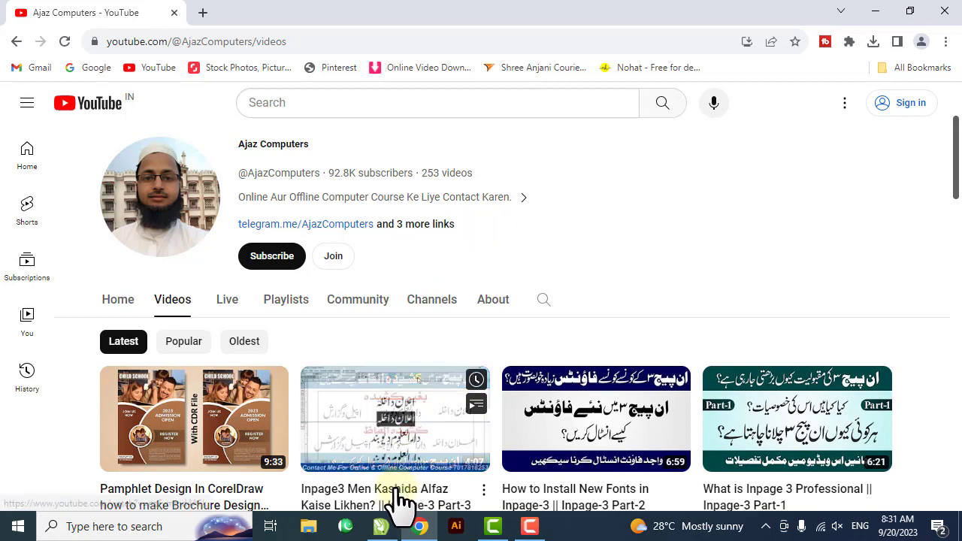
Switch to CorelDRAW and examine the shadow effects in the designs on pages 1, 2 and 3
left_click(380, 526)
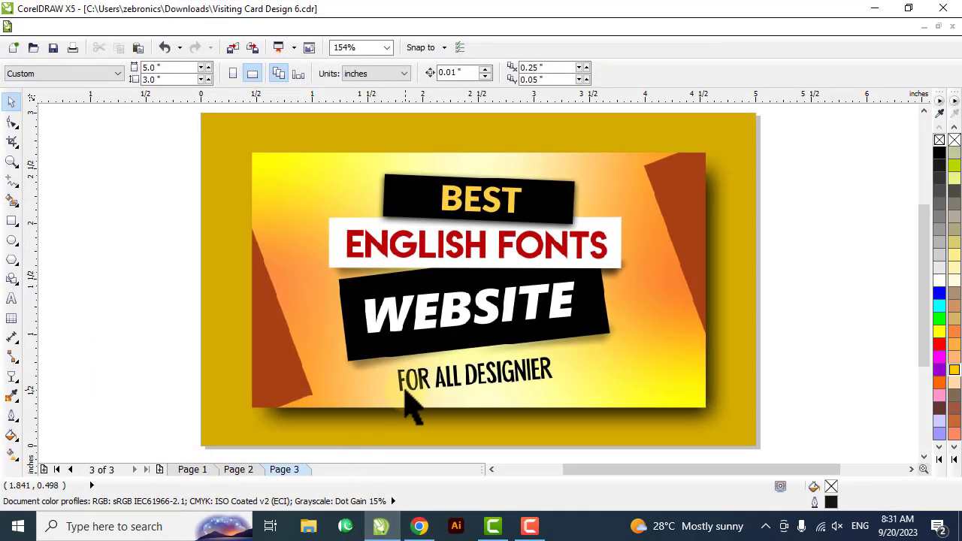
left_click(192, 469)
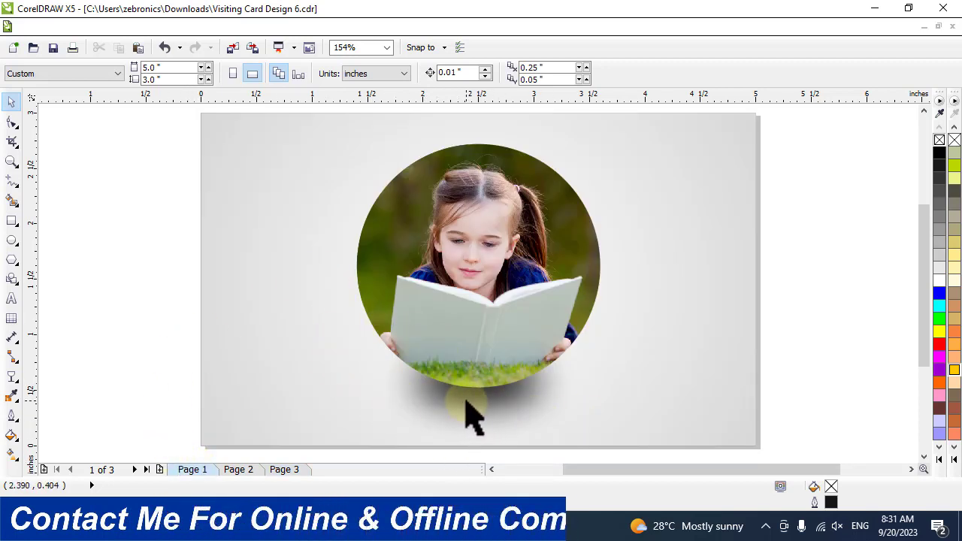
scroll(482, 398, "up", 2)
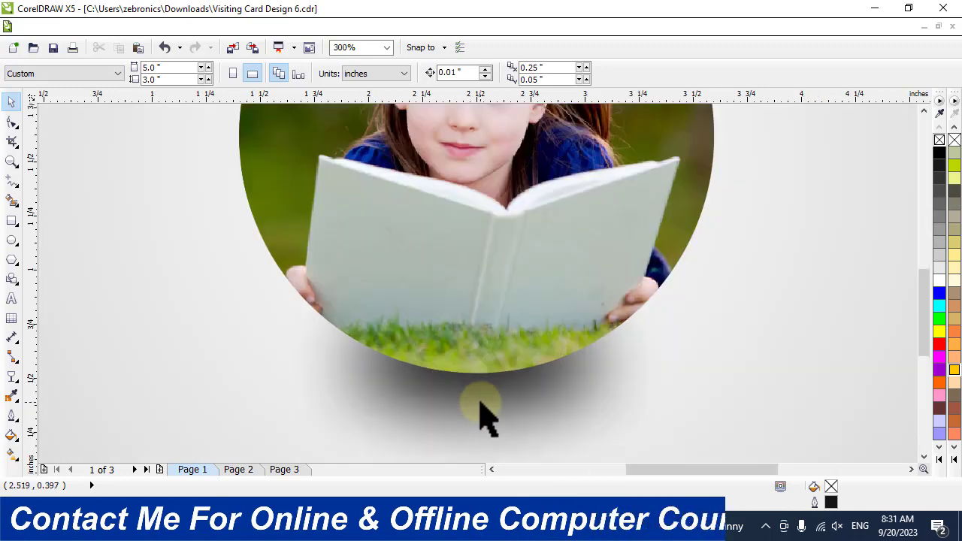
scroll(482, 399, "down", 3)
left_click(238, 470)
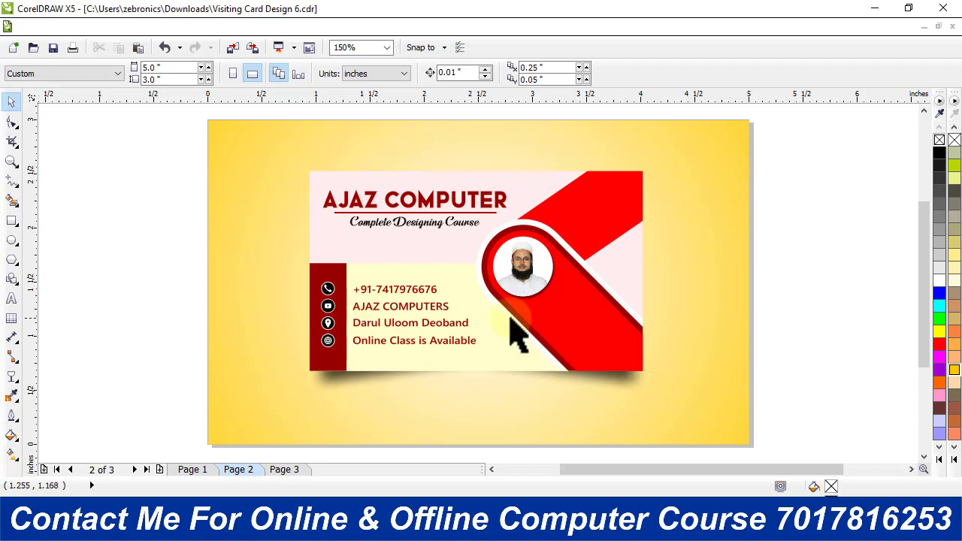
scroll(542, 423, "up", 2)
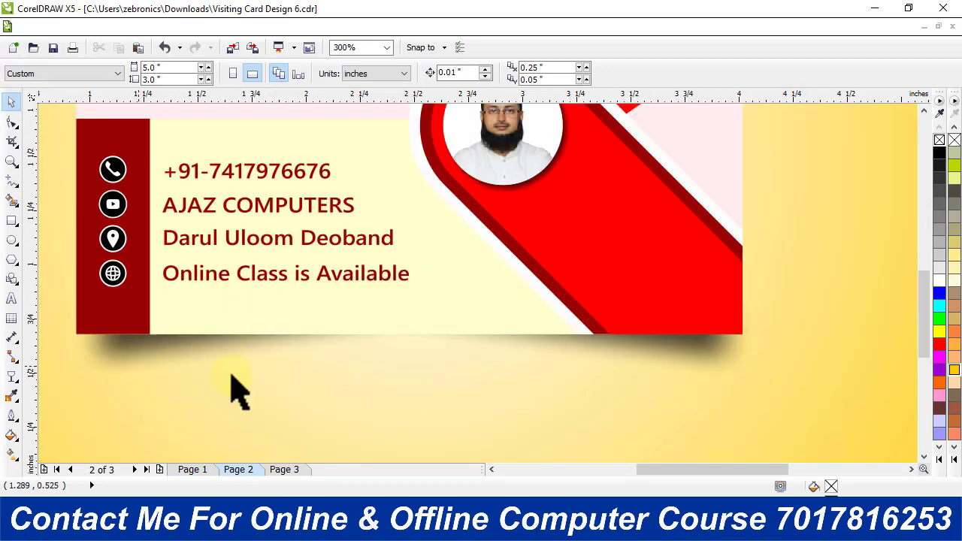
left_click(292, 470)
scroll(394, 372, "down", 2)
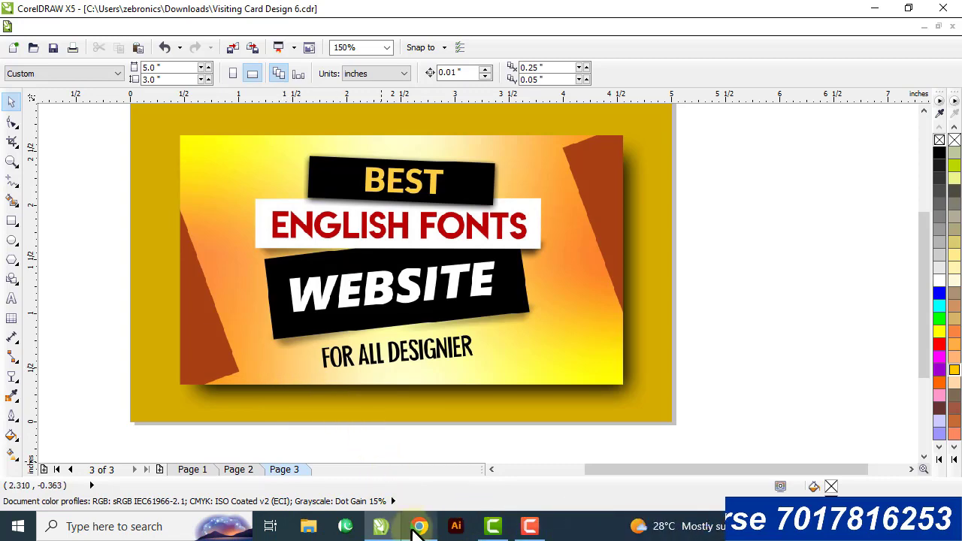
left_click(416, 526)
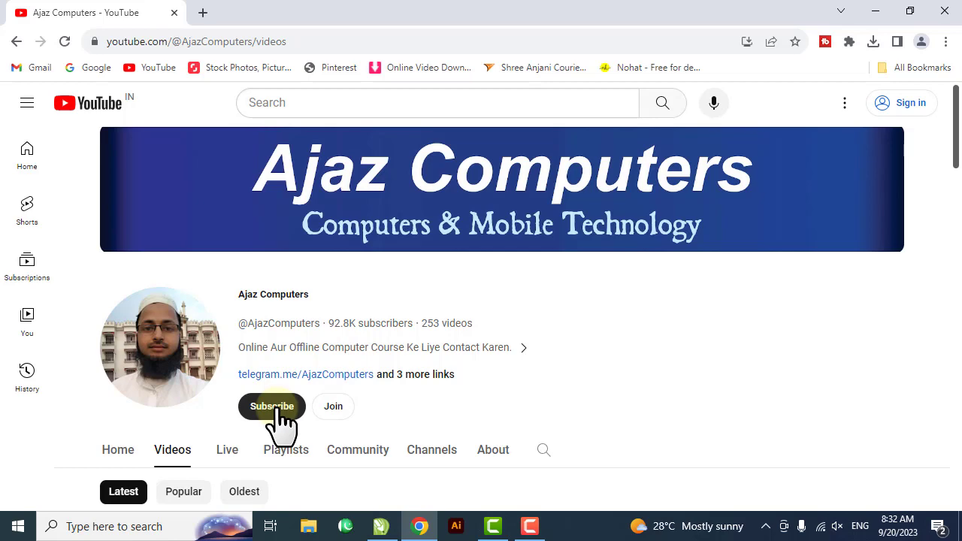
left_click(380, 526)
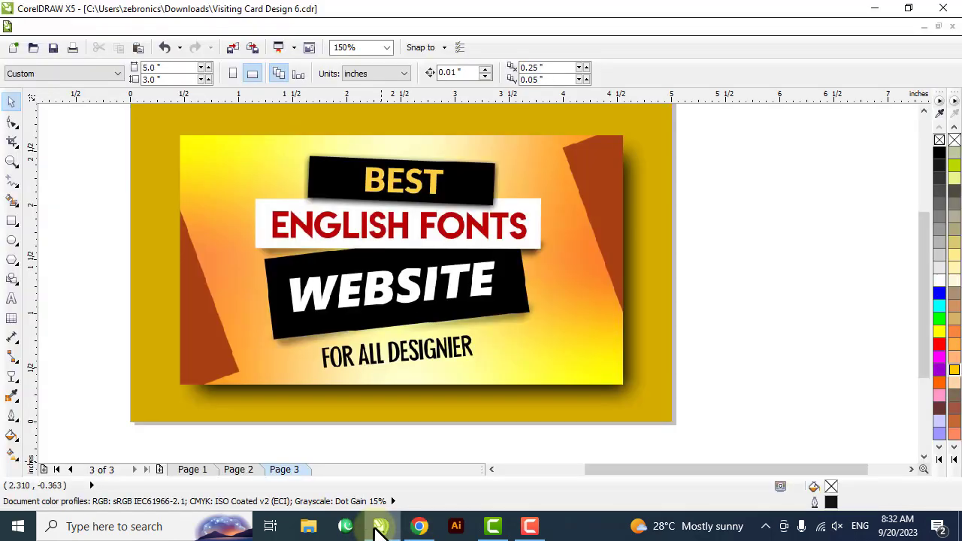
Delete the existing bitmap shadow beneath the circular photo on page 1
left_click(194, 472)
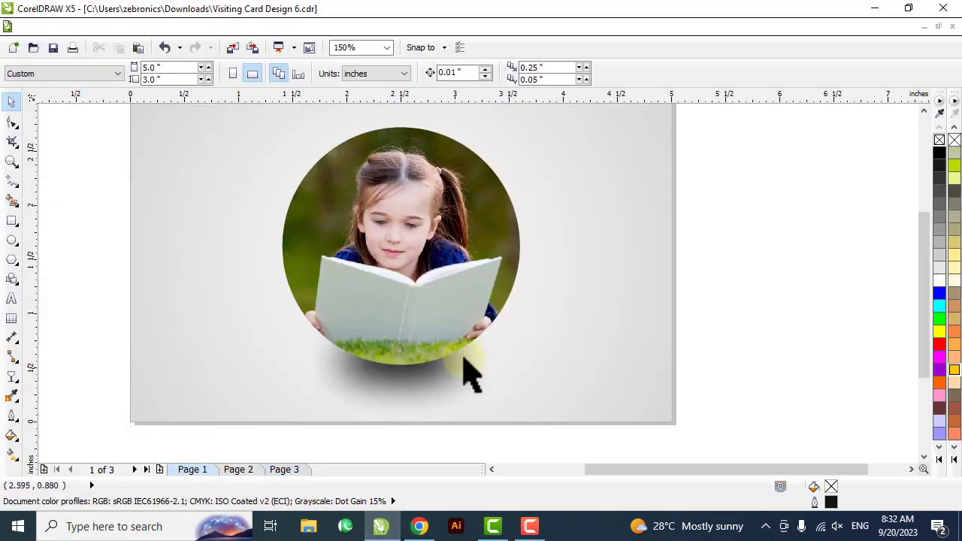
left_click(432, 381)
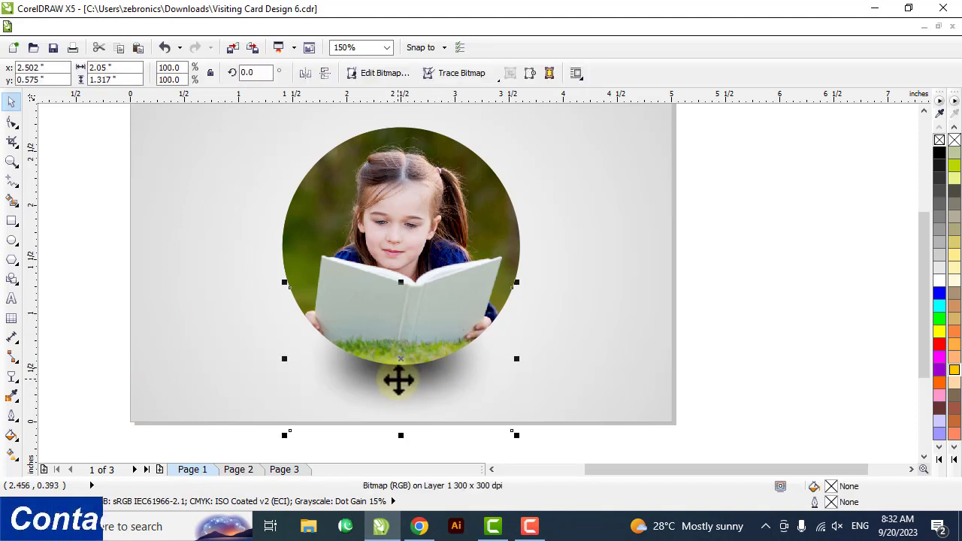
key("Escape")
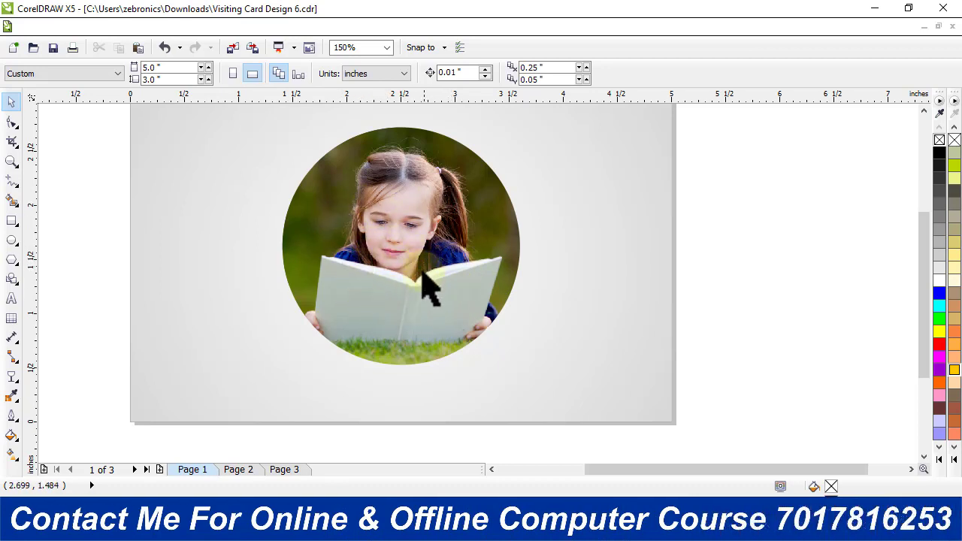
Draw an ellipse about 1.06 by 0.43 inches just below the circular photo, filled black with no outline
left_click(12, 242)
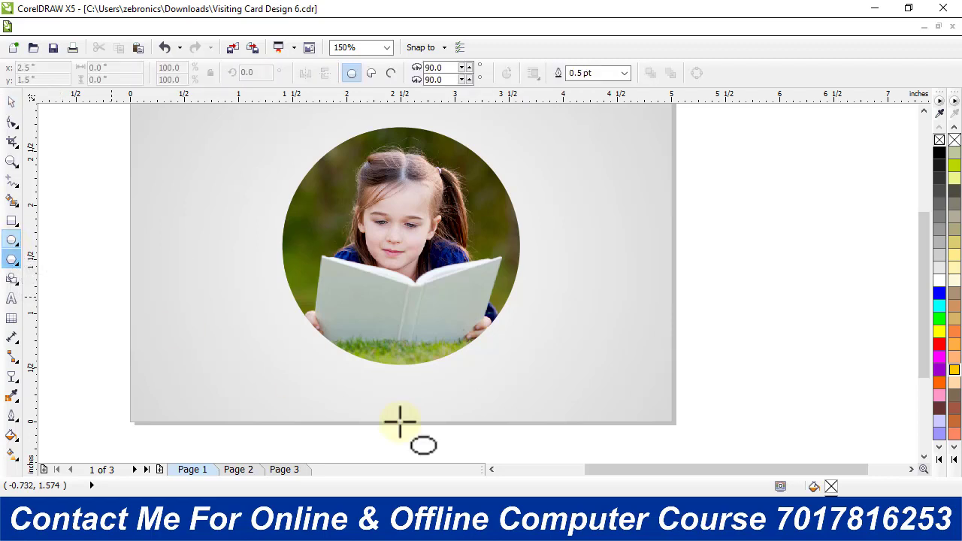
left_click_drag(348, 361, 461, 406)
left_click(12, 102)
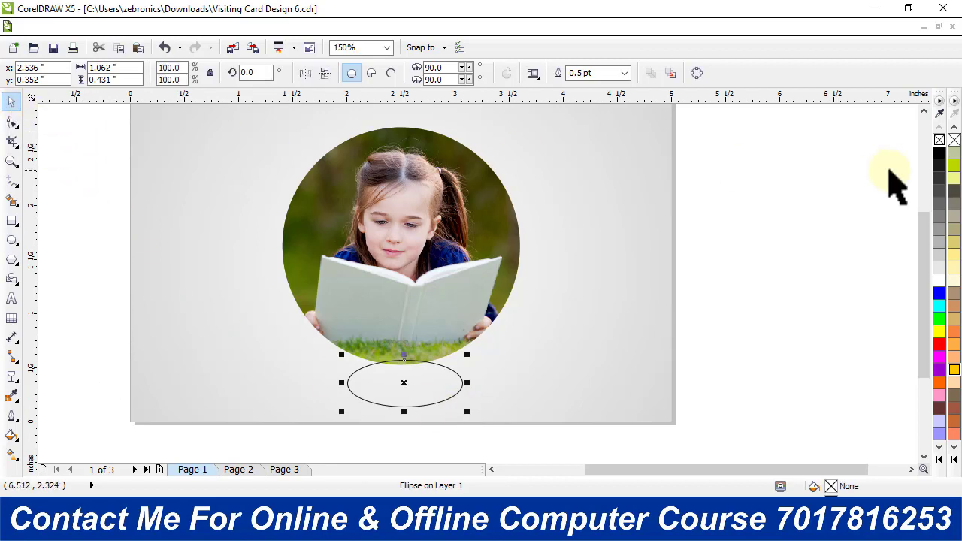
left_click(942, 154)
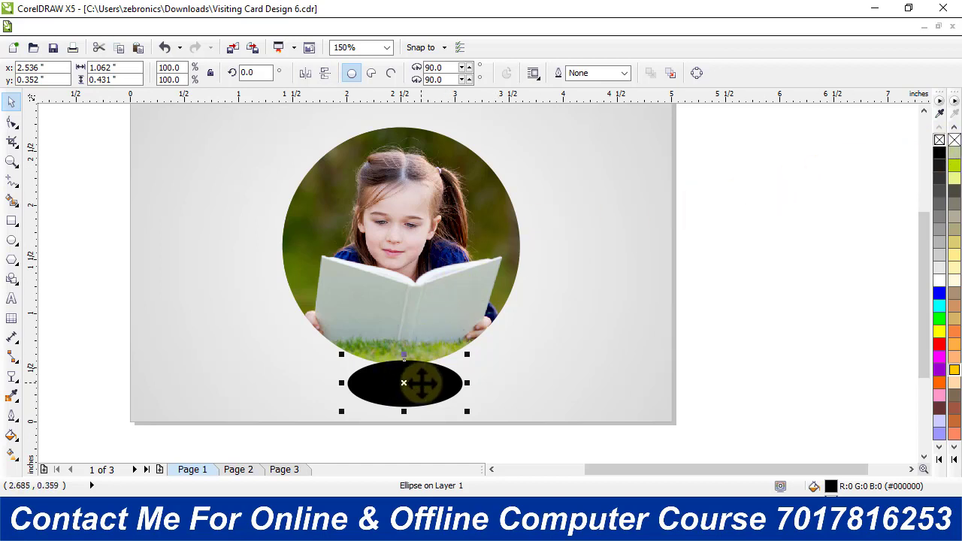
Center the black ellipse horizontally on the circular photo
left_click(427, 297, "shift")
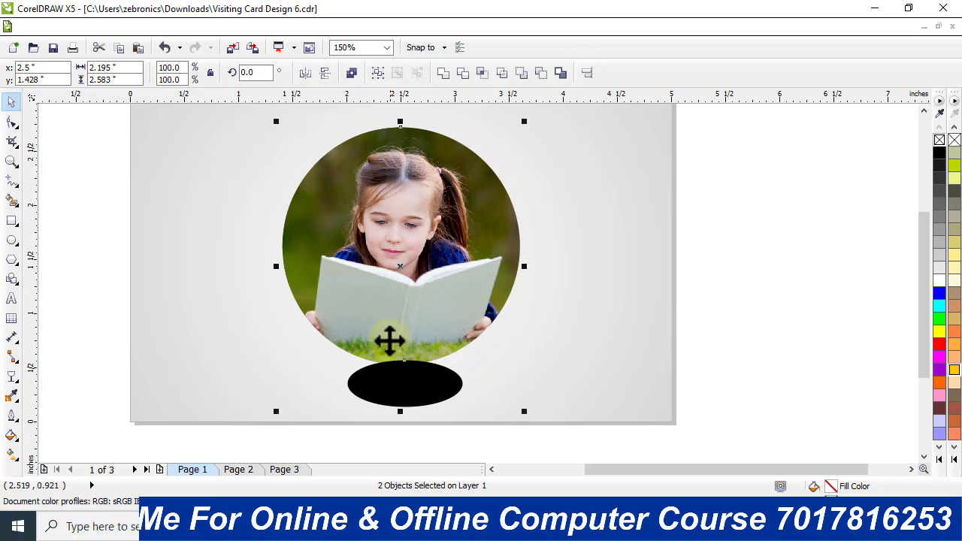
key("c")
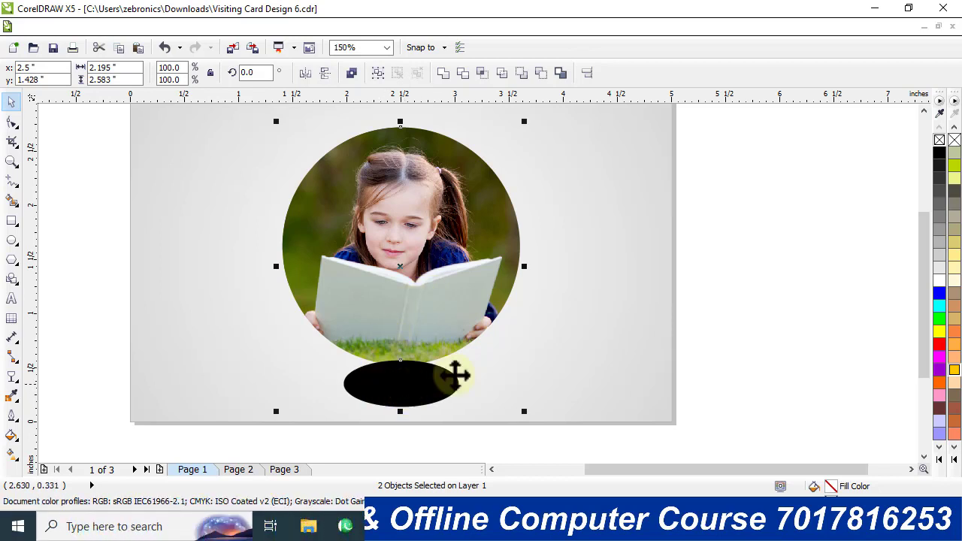
left_click(715, 367)
Convert the black ellipse to a 300 dpi RGB bitmap with anti-aliasing and a transparent background
left_click(441, 386)
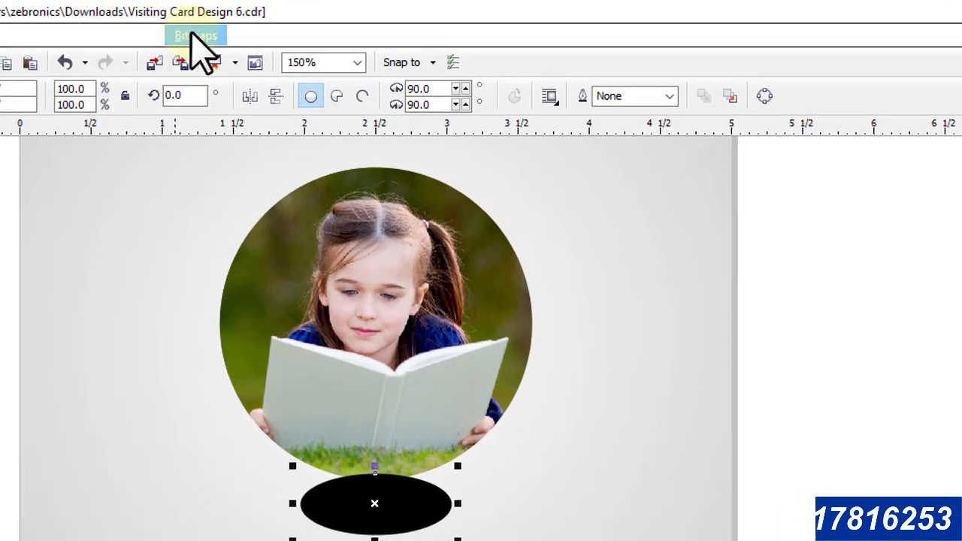
left_click(184, 35)
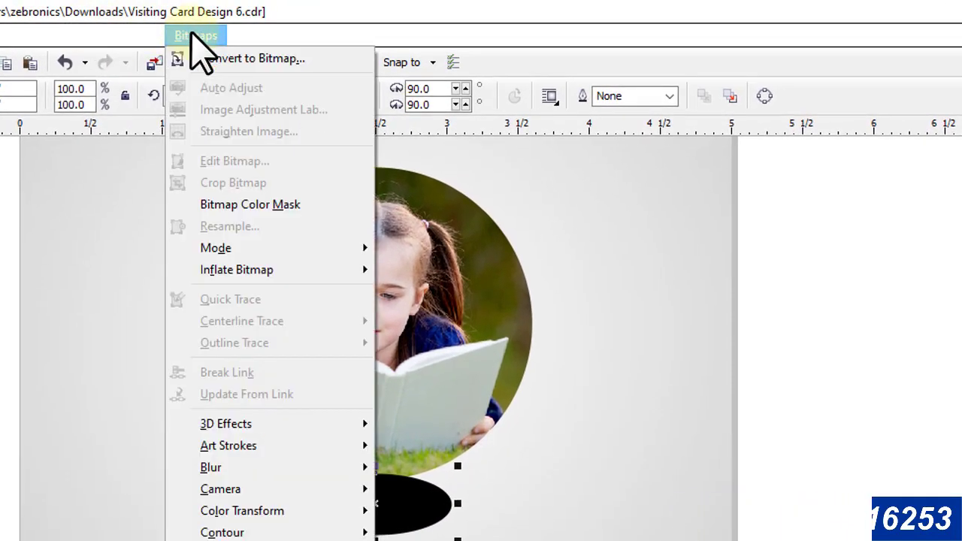
left_click(258, 61)
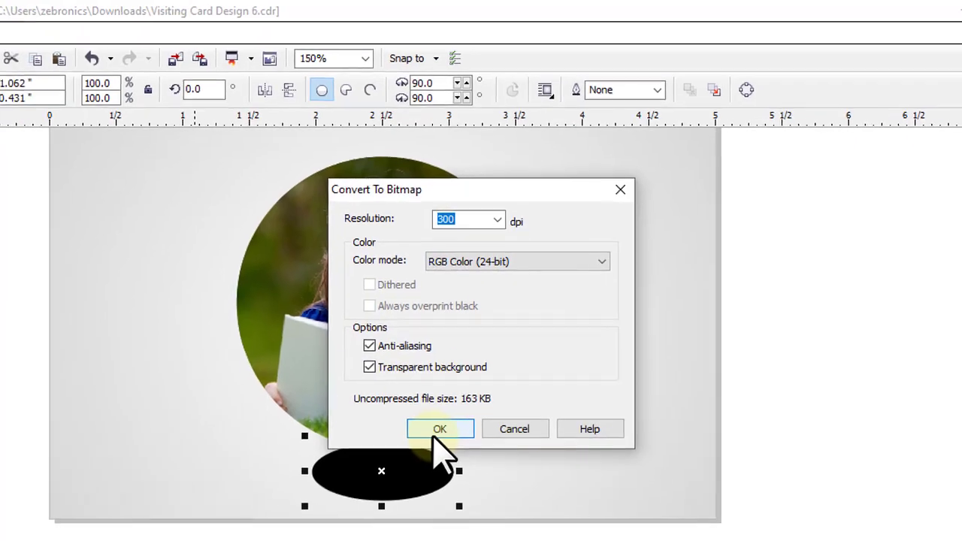
left_click(440, 430)
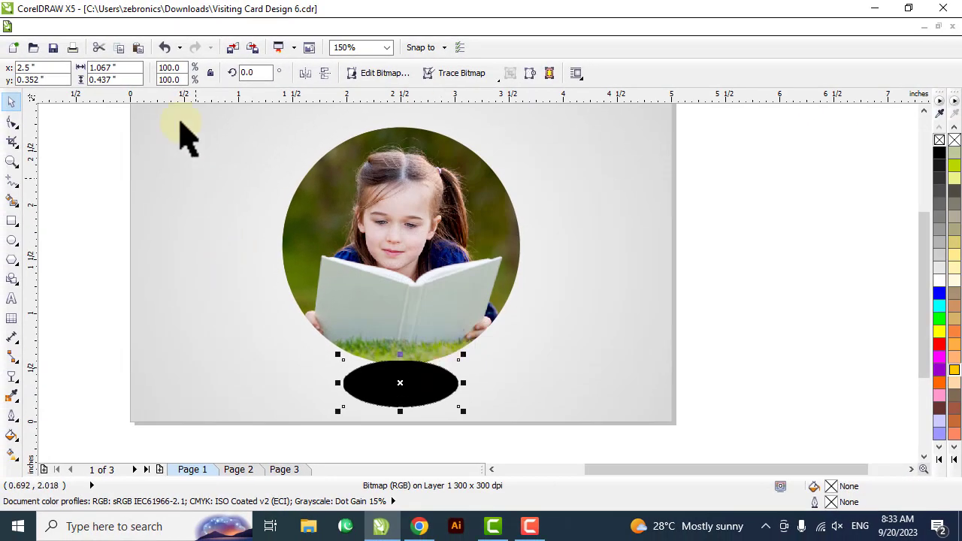
Apply a Gaussian Blur with a 52-pixel radius to the ellipse bitmap, using the live preview
left_click(256, 30)
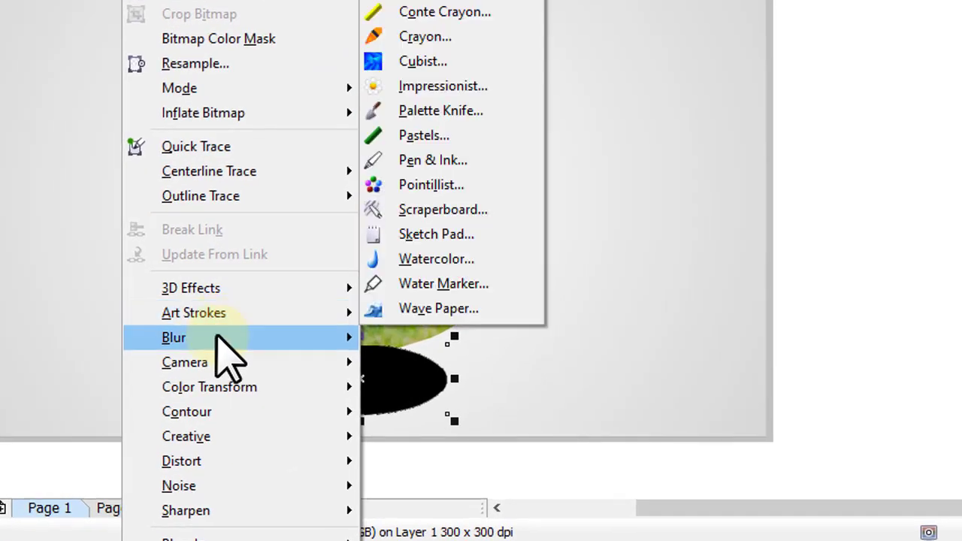
mouse_move(304, 354)
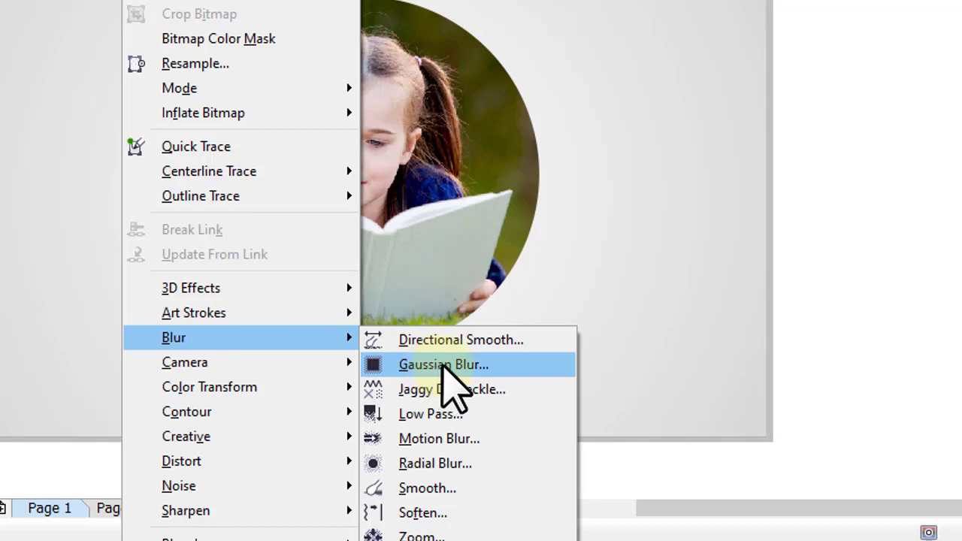
left_click(444, 364)
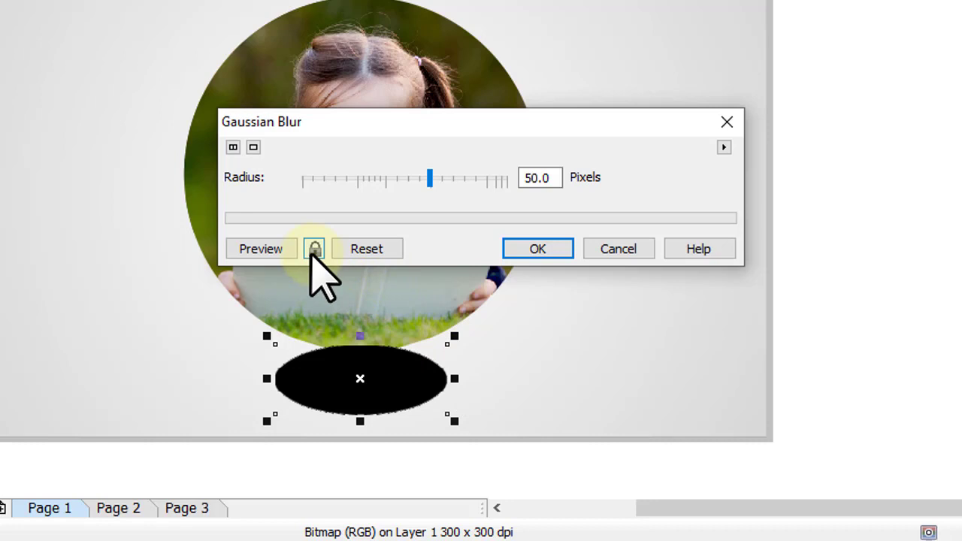
left_click(314, 249)
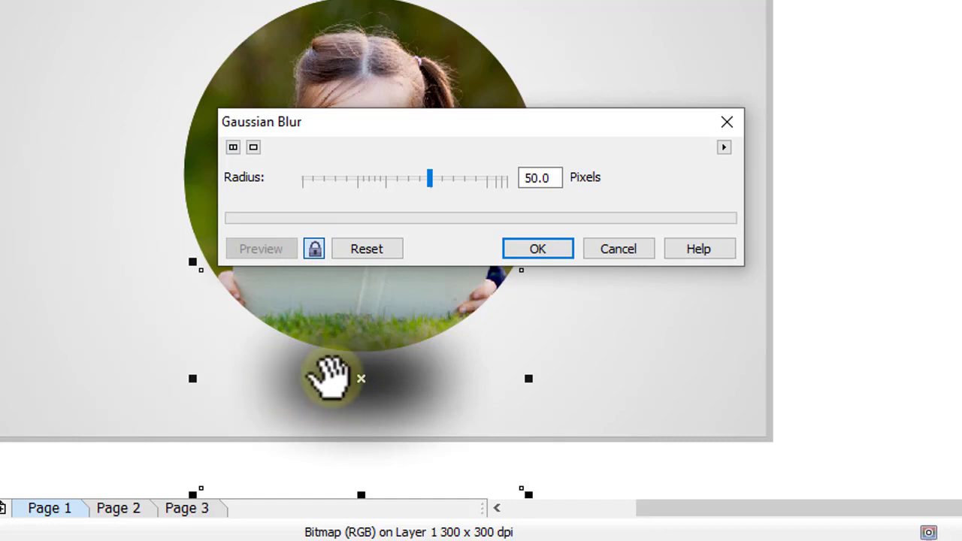
left_click(401, 177)
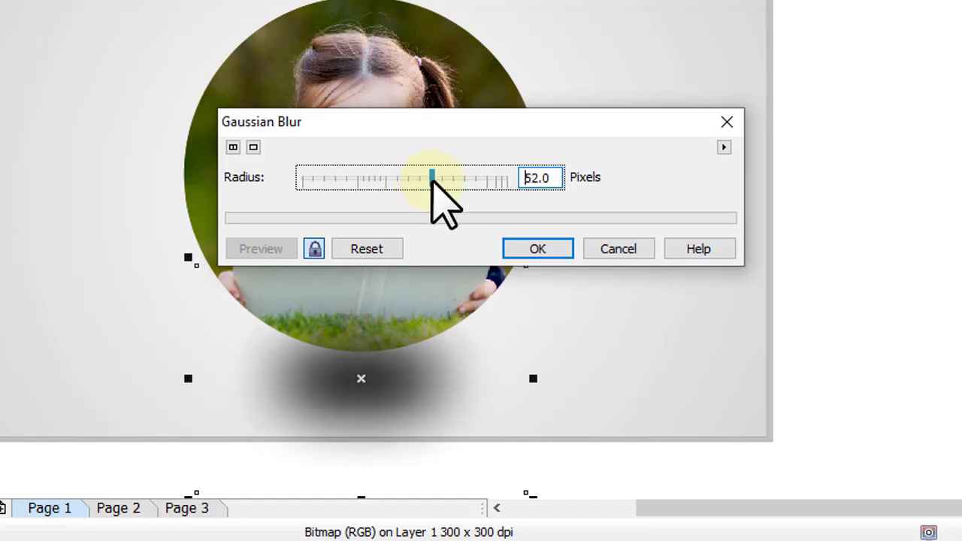
left_click(543, 250)
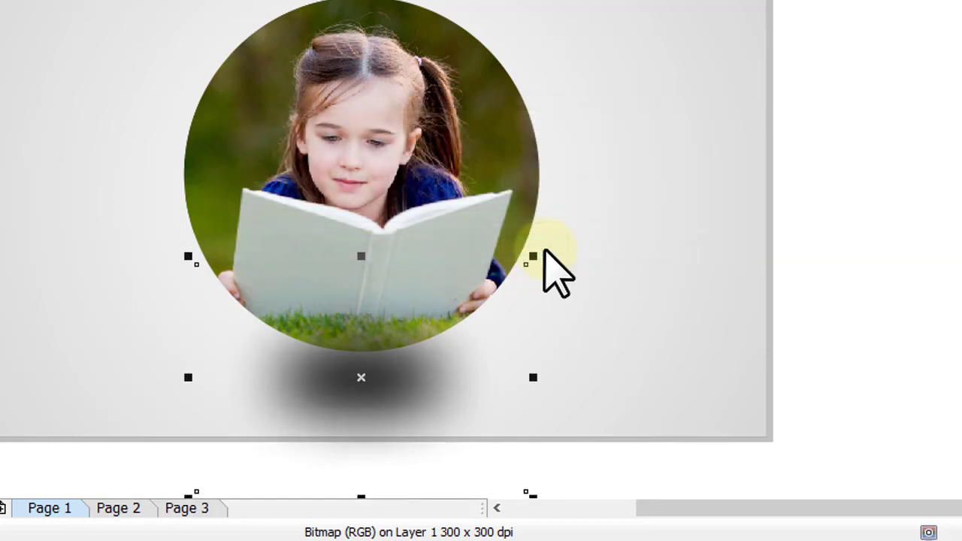
Nudge the blurred shadow up under the photo's lower edge and move it behind the photo
key("Up")
key("Up")
key("Up")
key("Up")
key("Up")
key("Up")
key("Up")
key("Up")
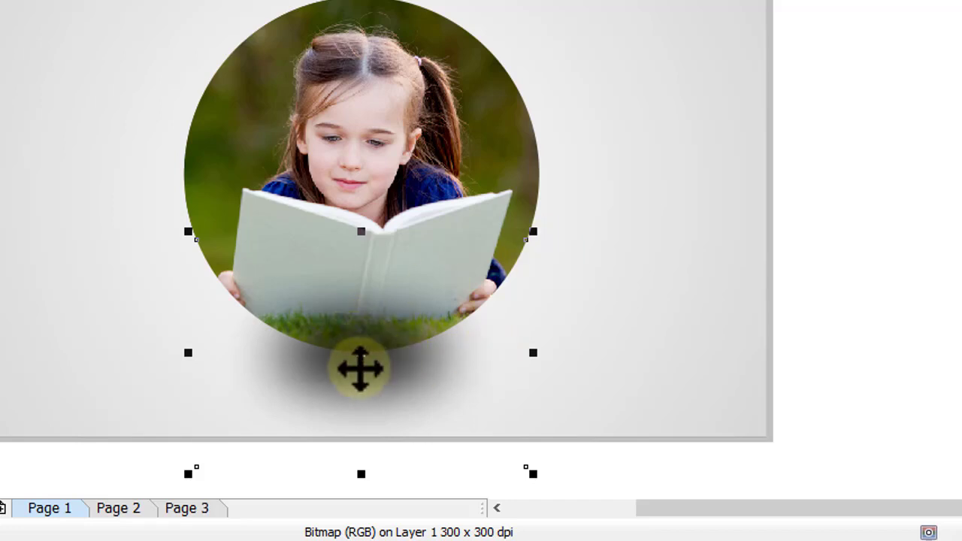
key("ctrl+Page_Down")
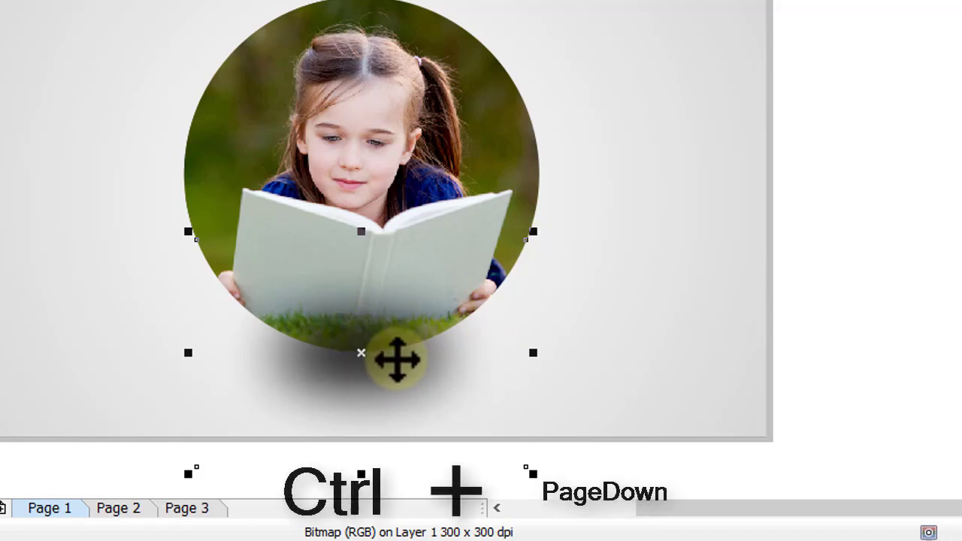
key("ctrl+Page_Down")
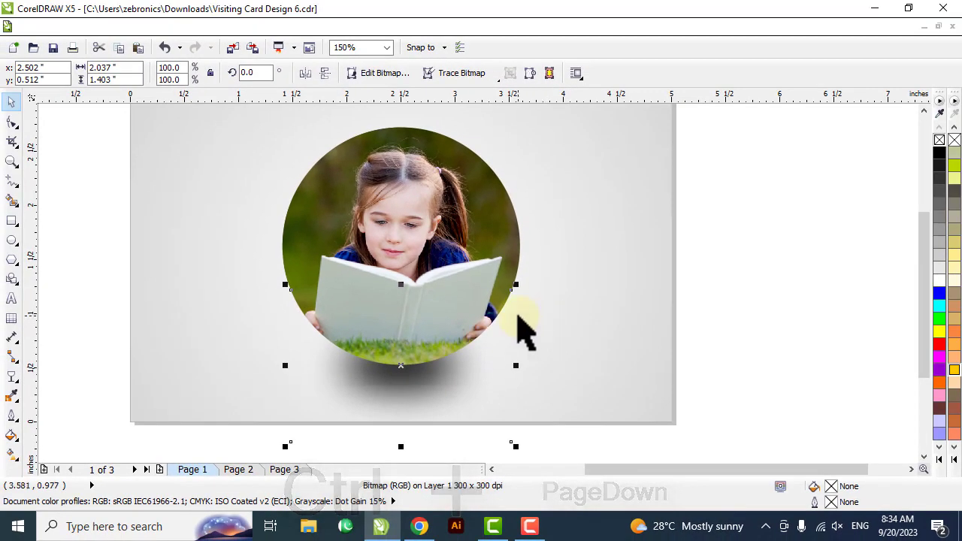
Duplicate the circular photo together with its shadow and arrange the two copies side by side on the page
scroll(524, 331, "down", 1)
scroll(524, 330, "up", 1)
scroll(524, 330, "down", 1)
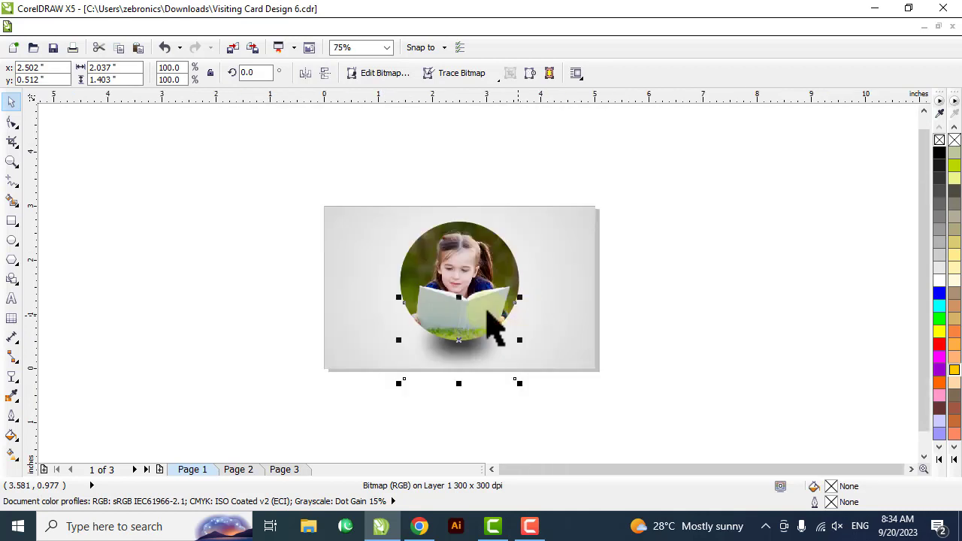
left_click(363, 216)
left_click_drag(340, 151, 530, 387)
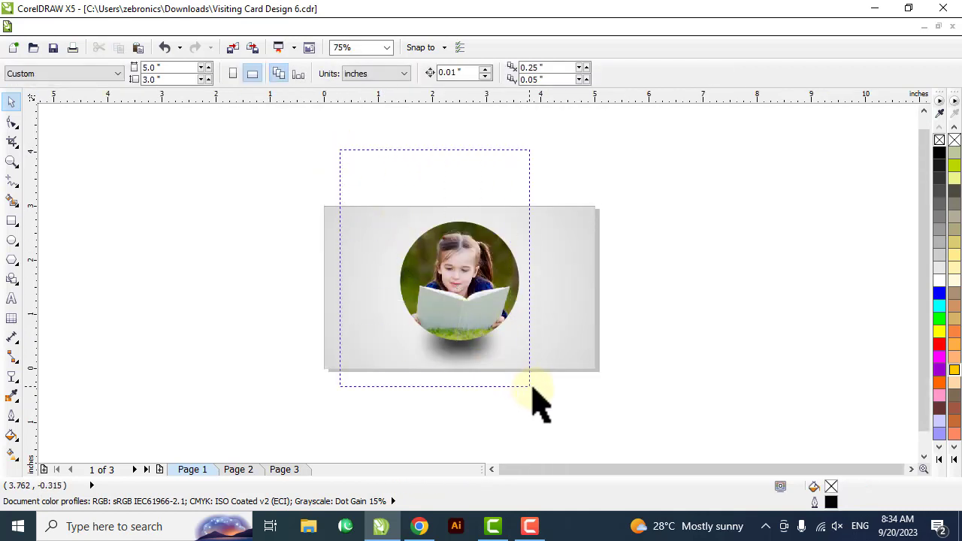
left_click_drag(479, 323, 524, 322)
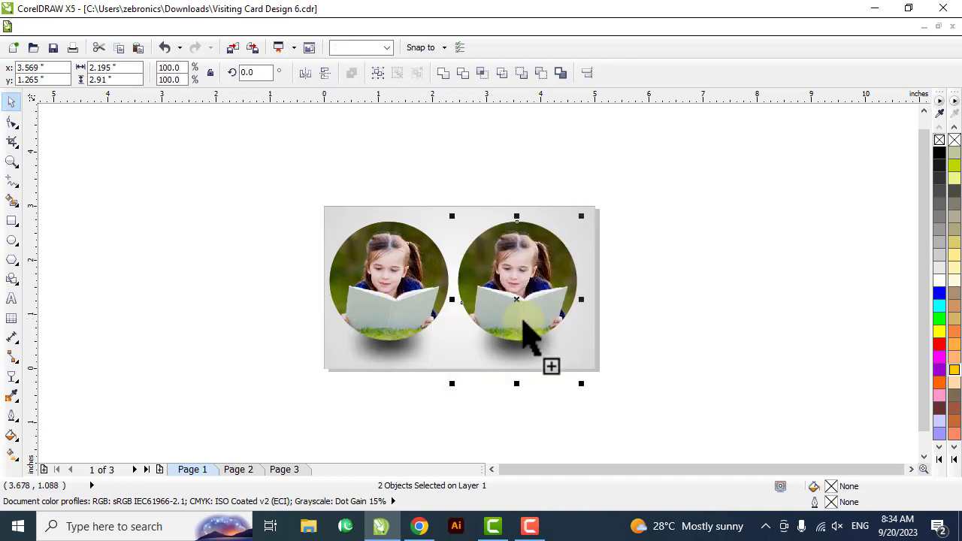
Delete the shadow beneath the right-hand photo and select the shadow beneath the left-hand photo
left_click(521, 374)
left_click(517, 362)
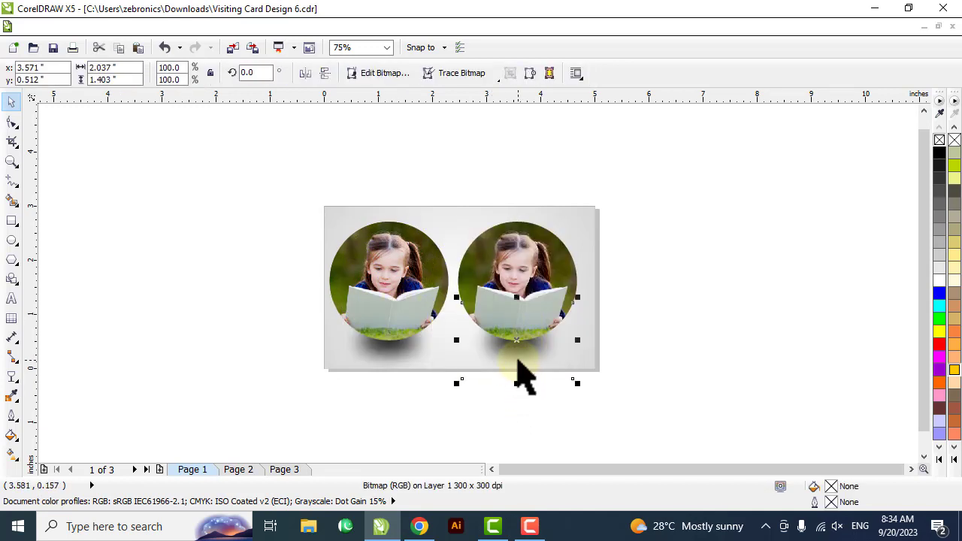
key("Delete")
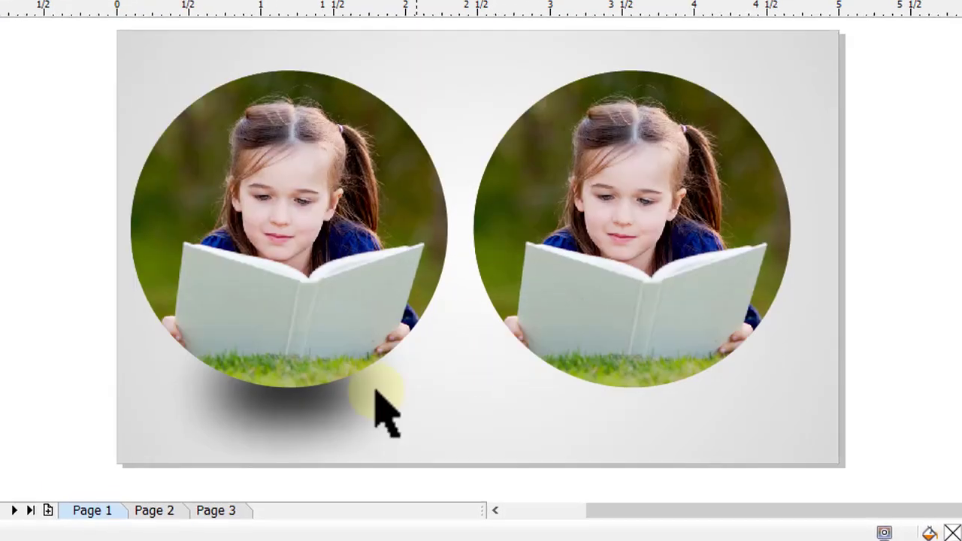
left_click(351, 411)
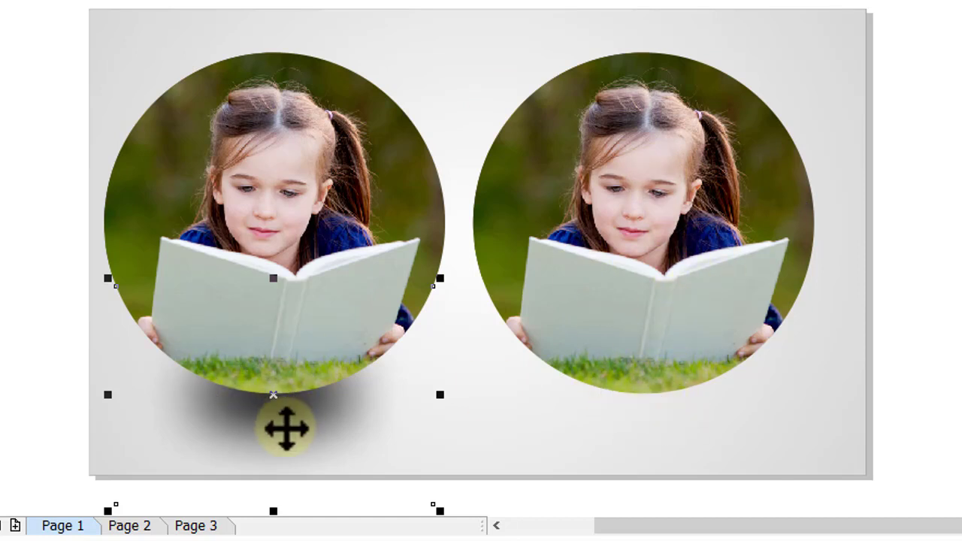
Flatten the shadow beneath the left-hand photo to a height of about 1.23 in
left_click(316, 415)
left_click(45, 331)
left_click(271, 436)
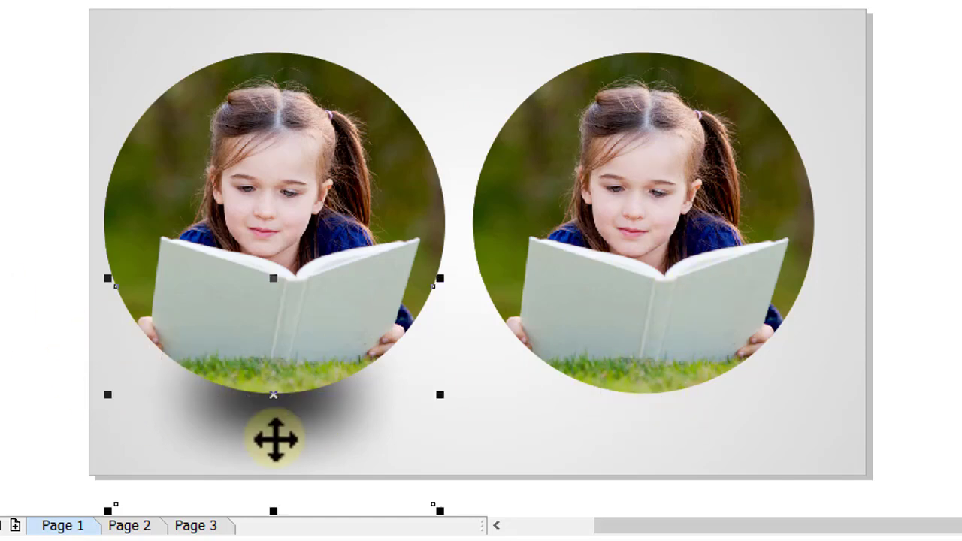
left_click_drag(275, 514, 284, 445)
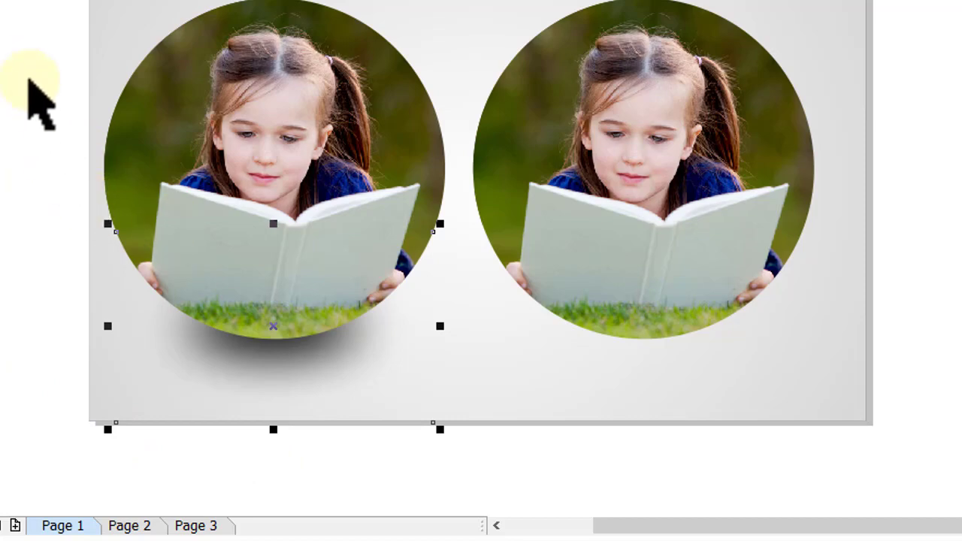
key("shift+F4")
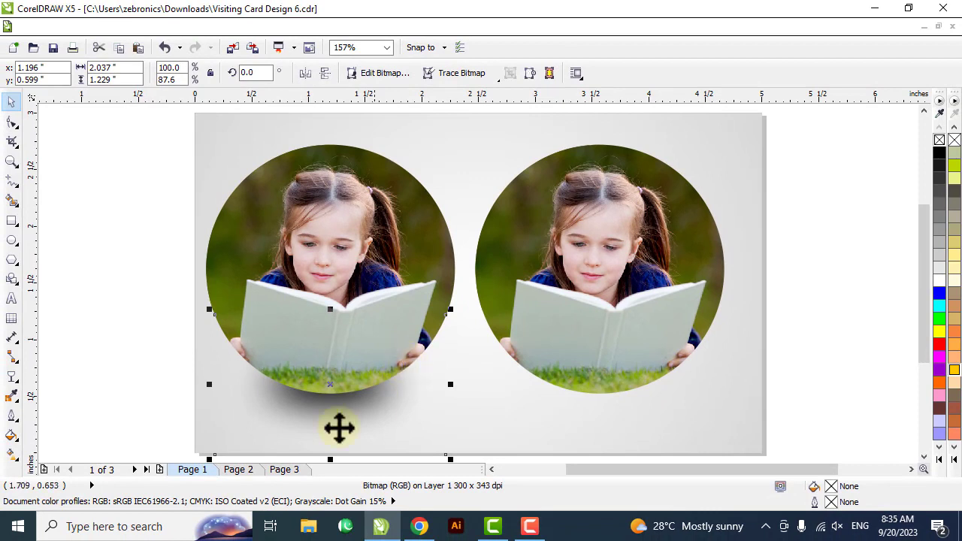
On page 2, delete the grouped shadow beneath the visiting card
left_click(238, 470)
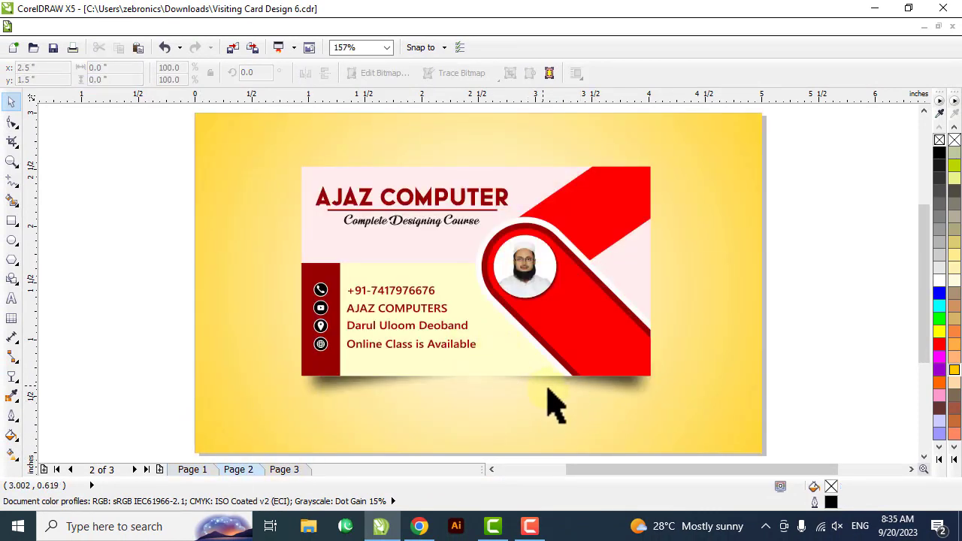
scroll(636, 395, "up", 2)
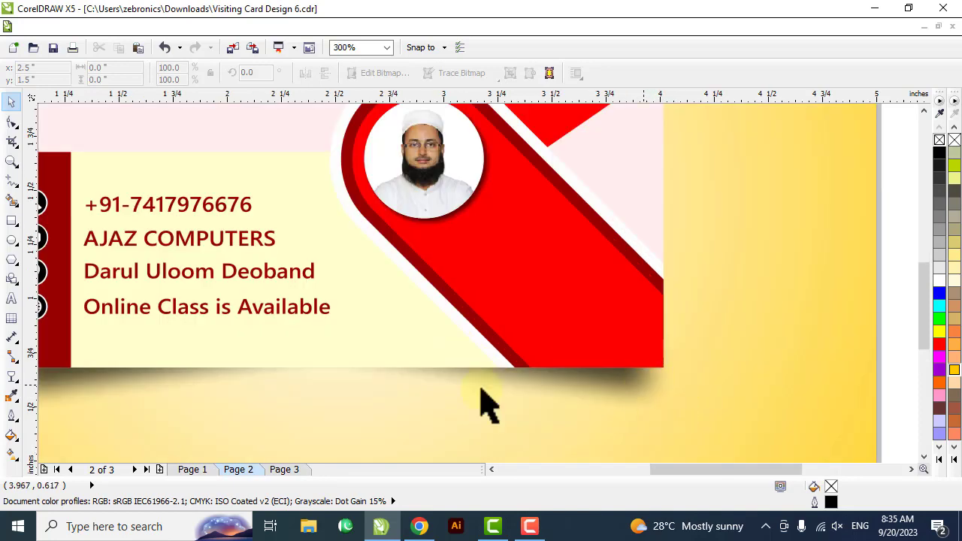
scroll(290, 408, "down", 1)
scroll(133, 417, "up", 1)
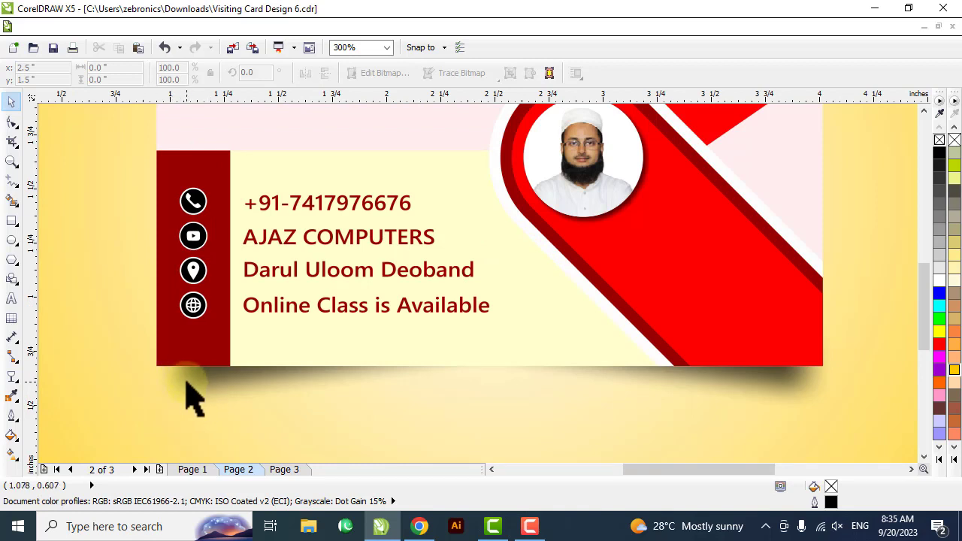
scroll(191, 398, "down", 1)
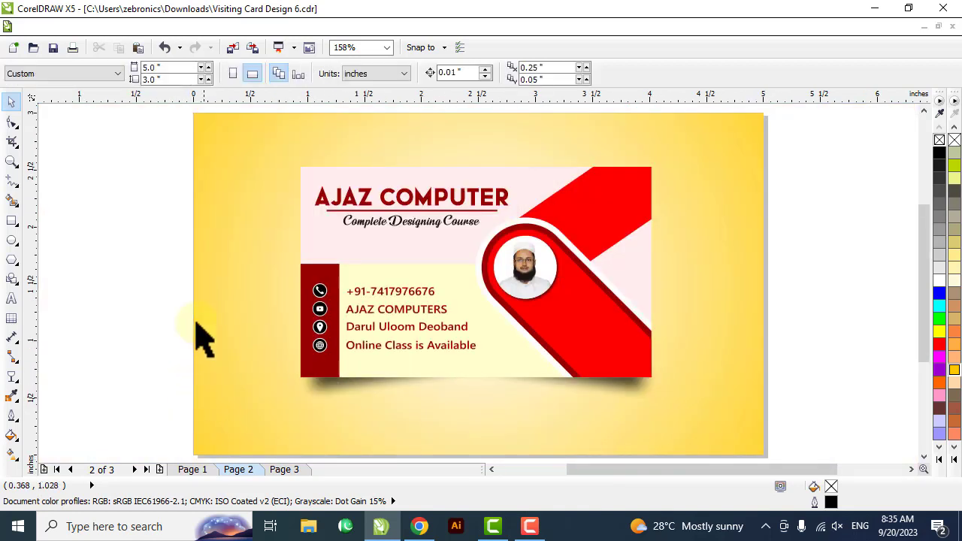
left_click(324, 388)
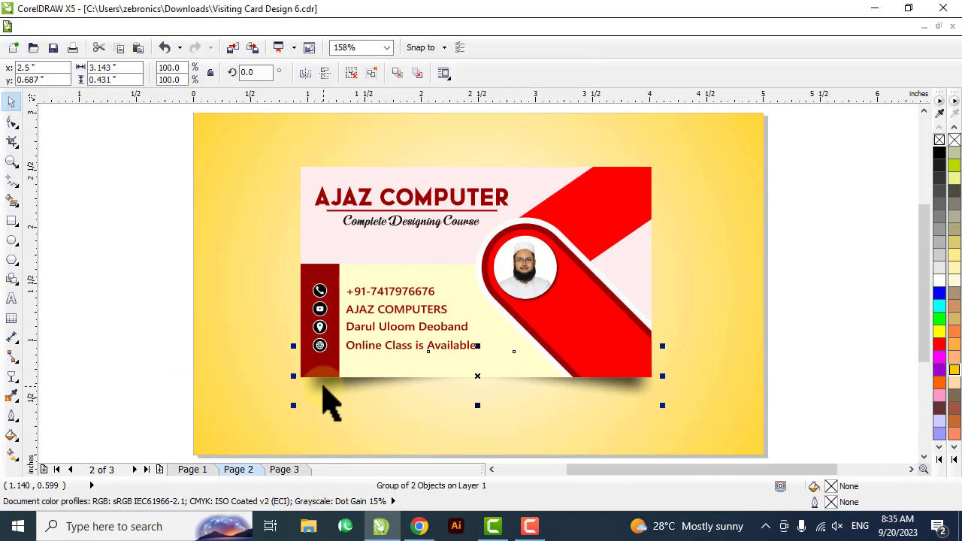
key("Delete")
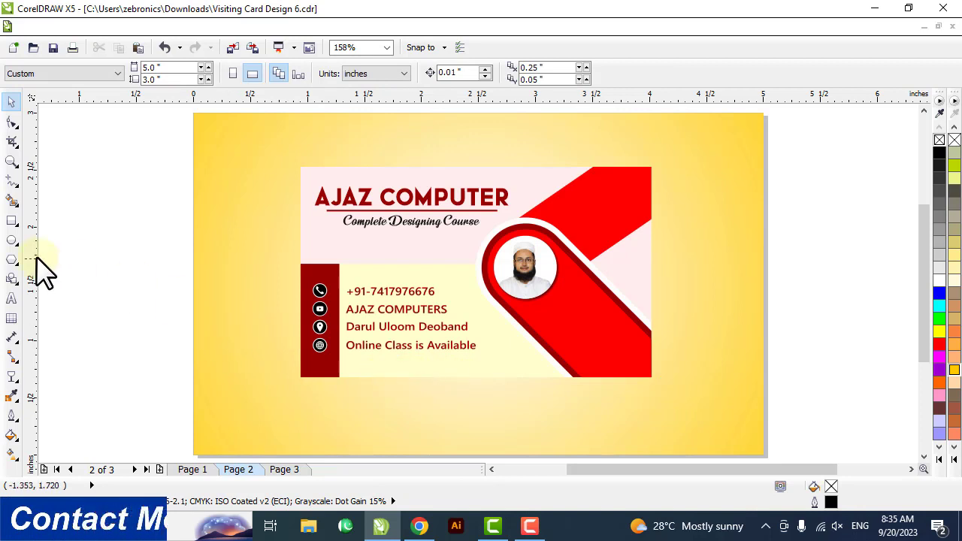
Add a vertical guideline at 2.5 in and draw a thin closed Freehand triangle about 1.28 in wide along the card's lower-left edge
left_click_drag(34, 259, 111, 293)
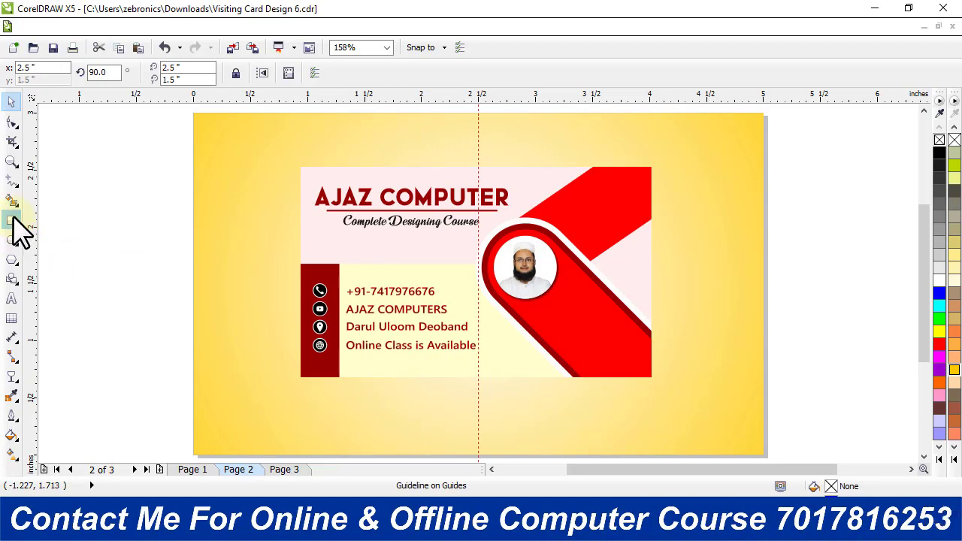
left_click(11, 182)
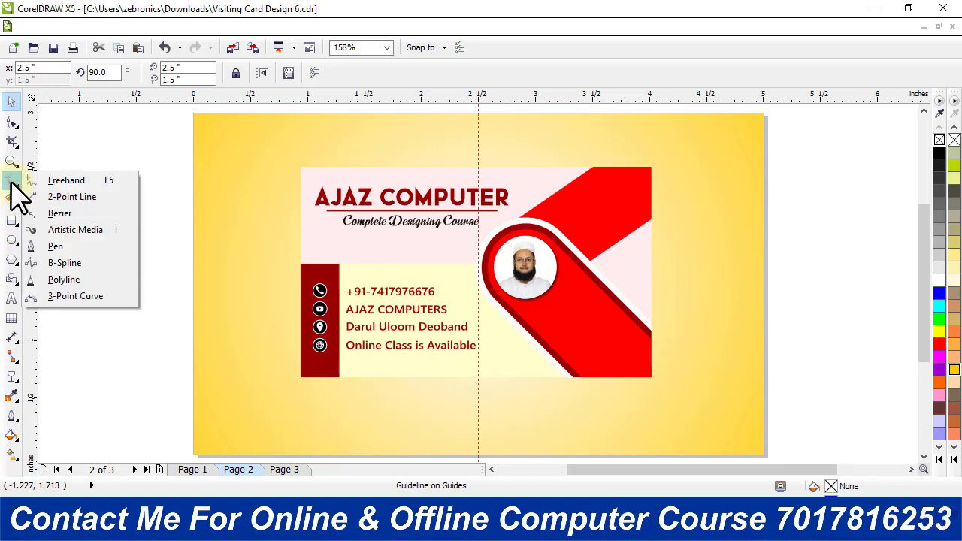
left_click(54, 182)
scroll(343, 429, "up", 3)
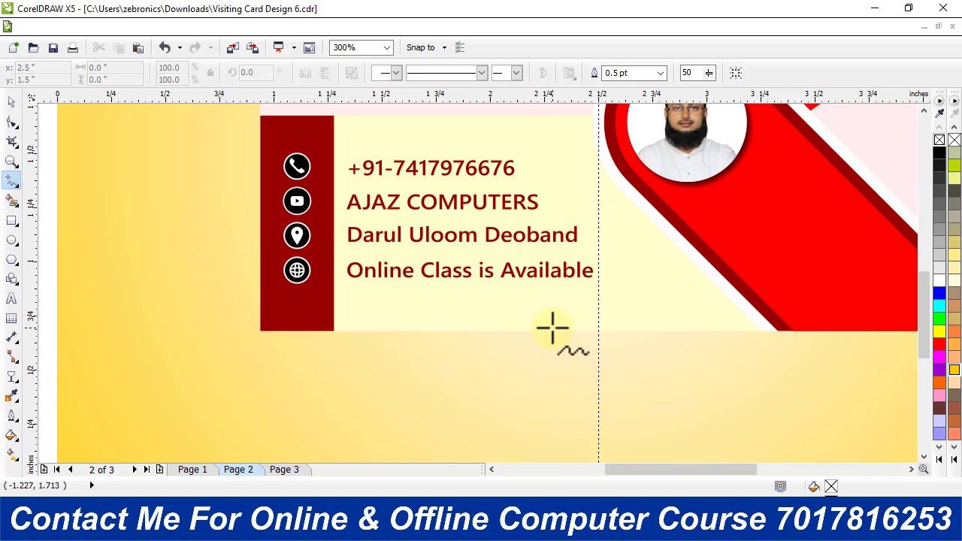
left_click(552, 329)
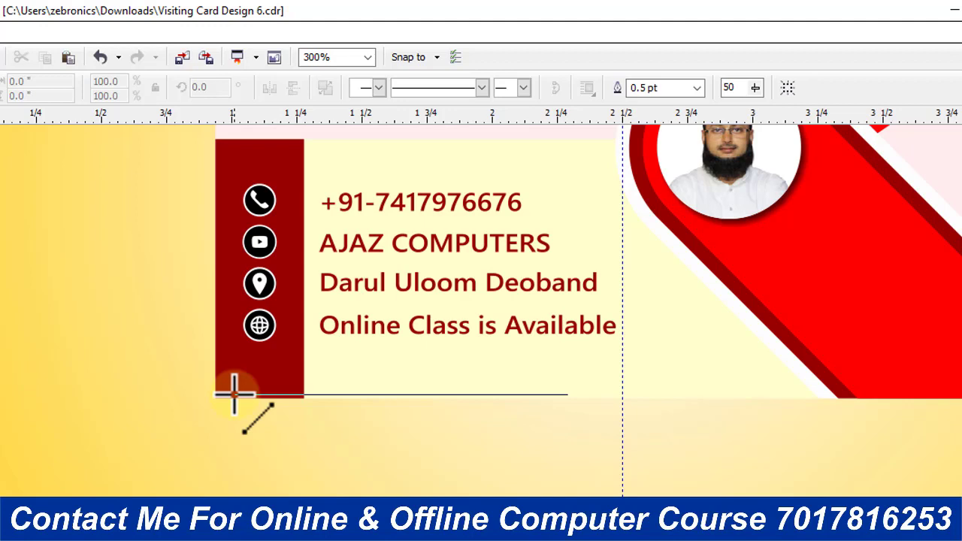
left_click(234, 394)
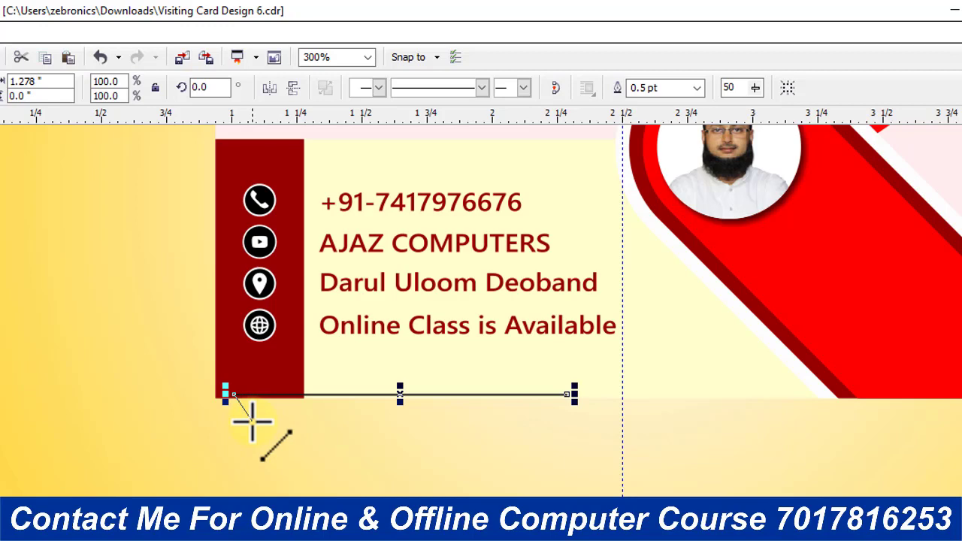
left_click(252, 422)
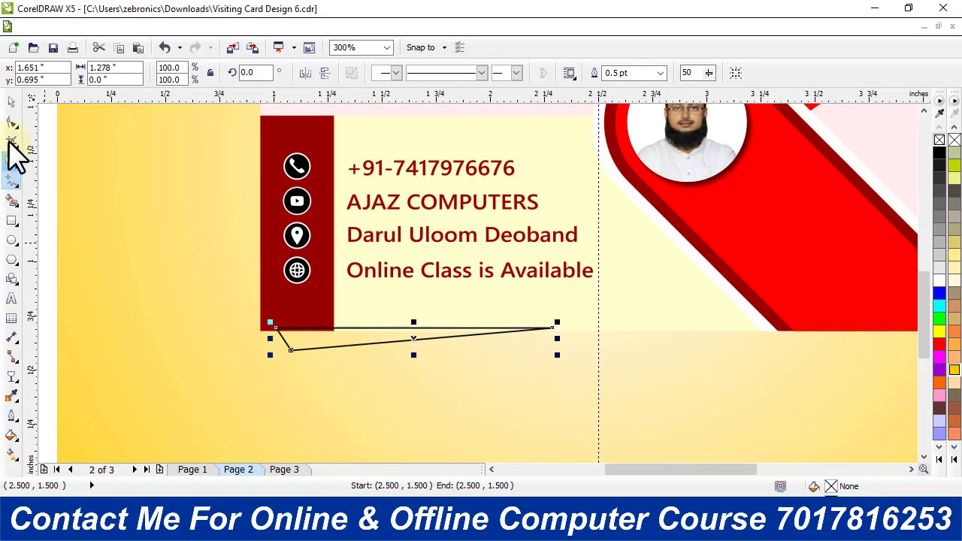
Enlarge the triangle to about 1.38 in wide and give it a black fill with no outline
left_click(11, 102)
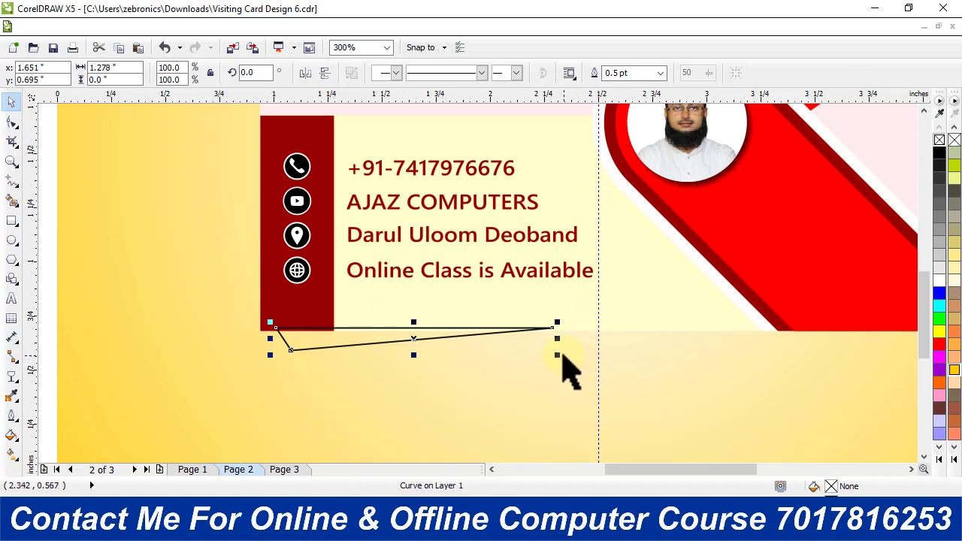
left_click_drag(560, 355, 580, 360)
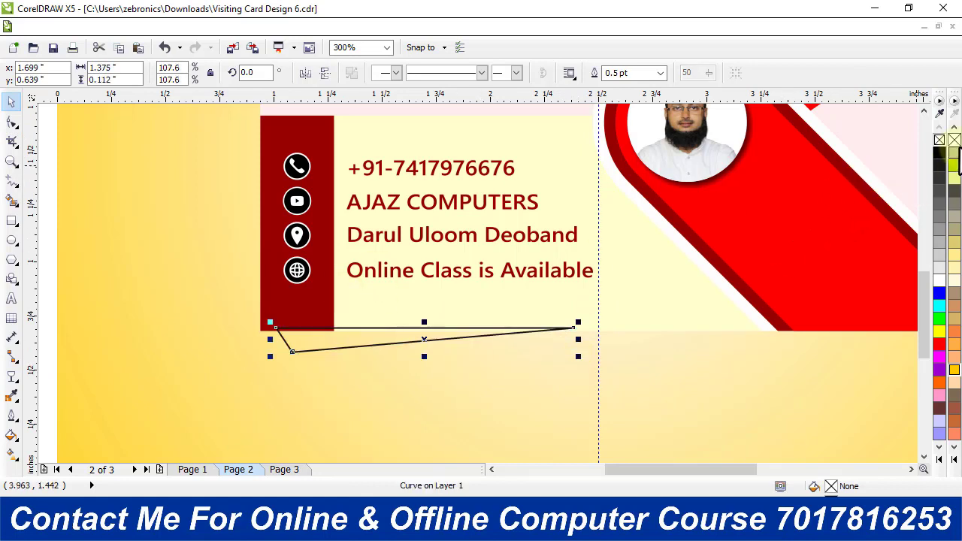
left_click(945, 159)
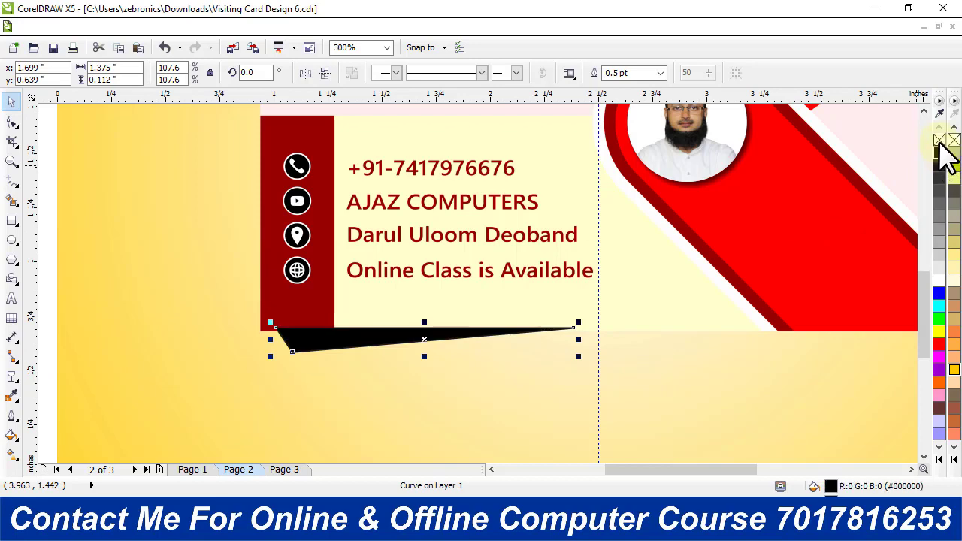
right_click(940, 140)
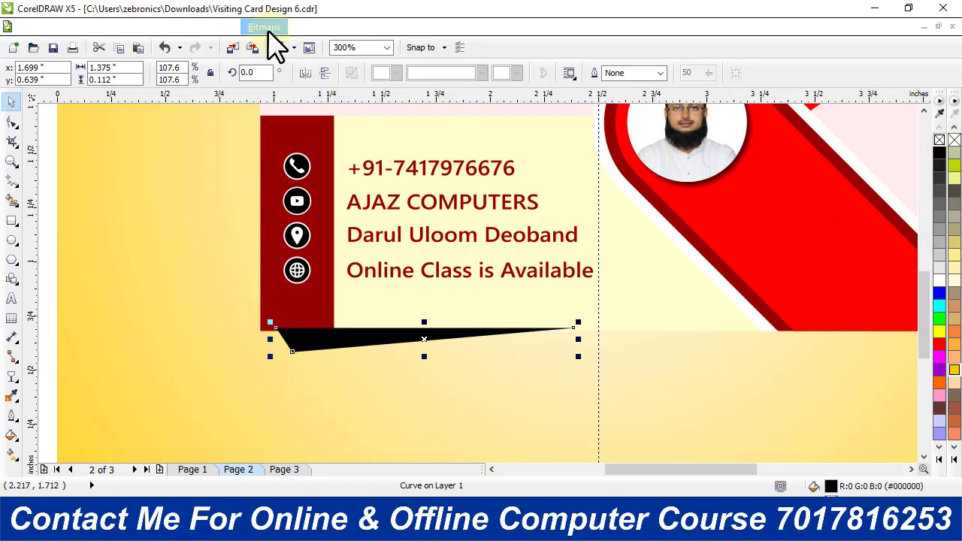
Convert the black triangle to a 300 dpi RGB bitmap with anti-aliasing and a transparent background
left_click(267, 30)
left_click(272, 43)
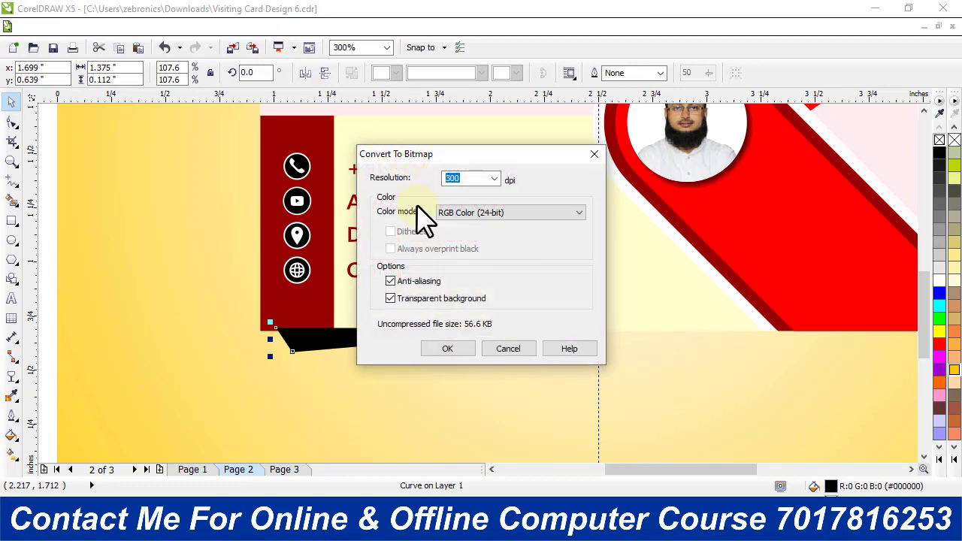
left_click(454, 350)
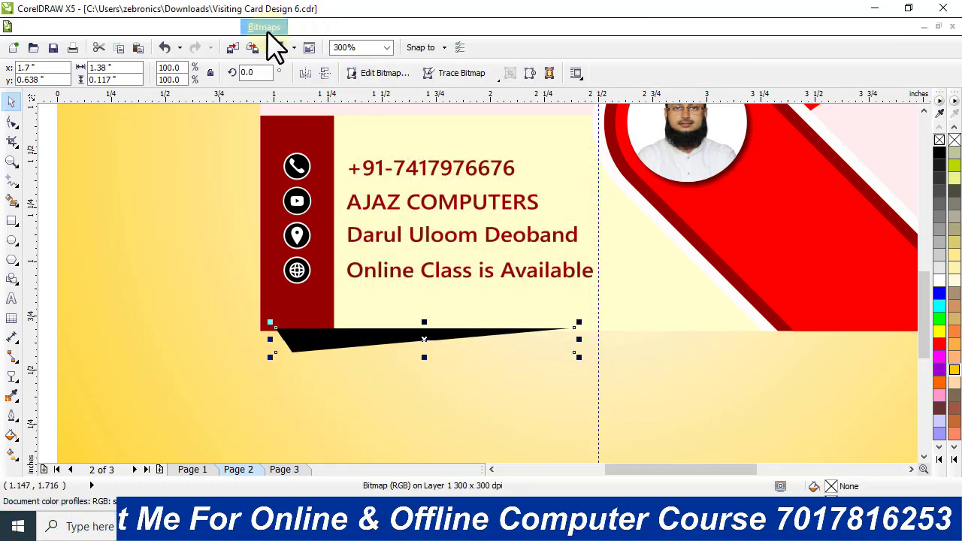
Apply a Gaussian Blur with a 15-pixel radius to the triangle bitmap, using the live preview
left_click(266, 30)
mouse_move(278, 358)
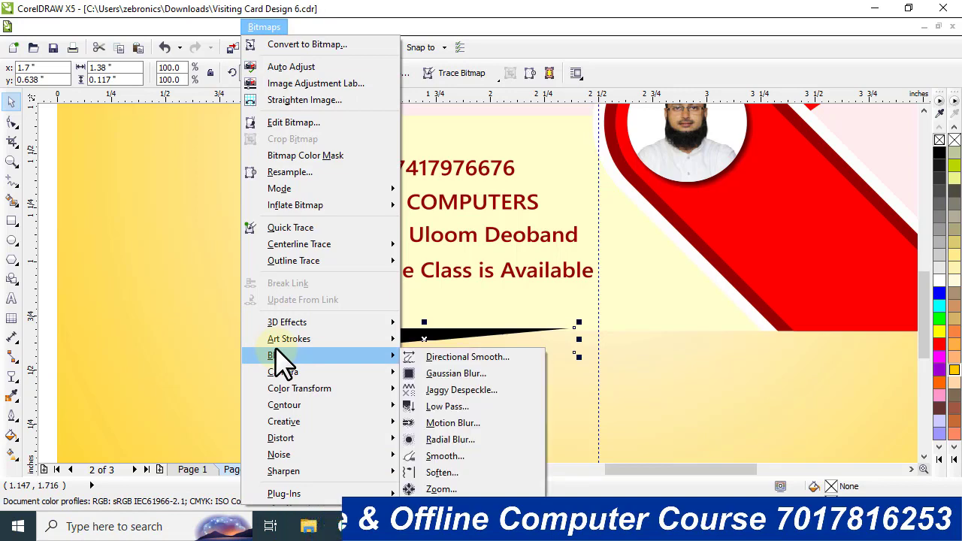
left_click(423, 374)
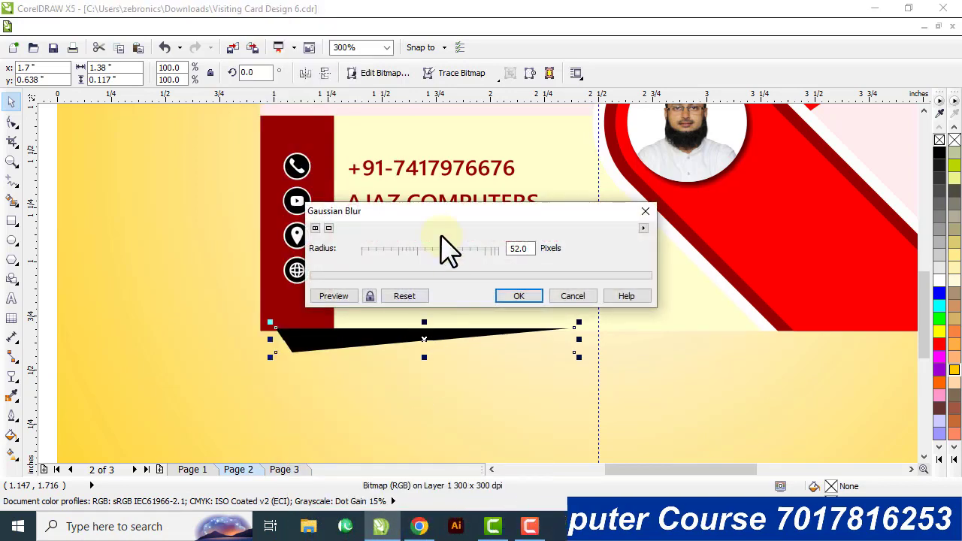
left_click_drag(439, 214, 546, 172)
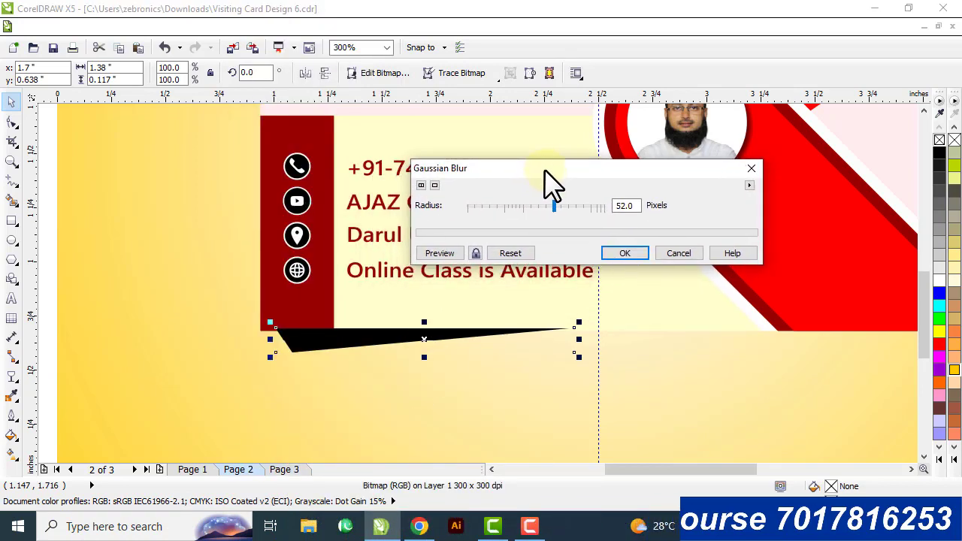
left_click(477, 253)
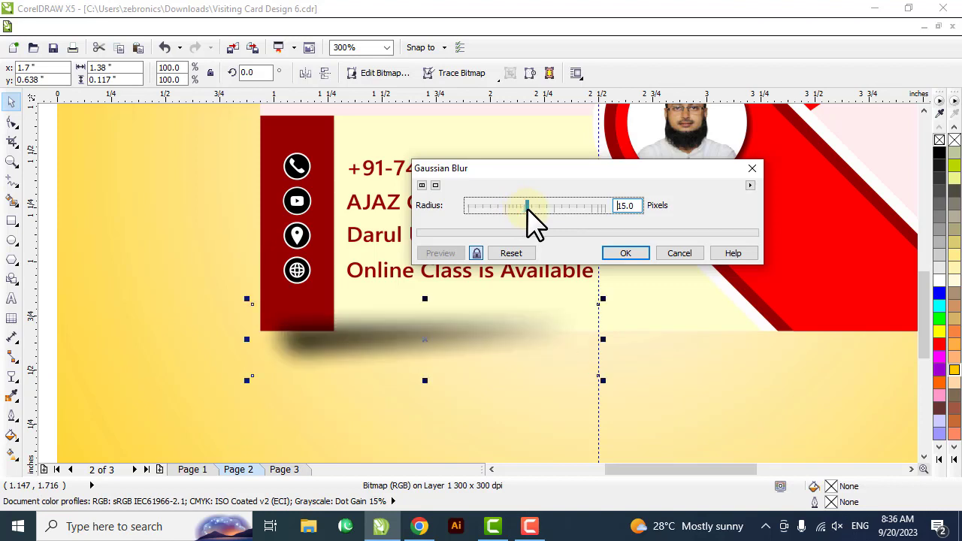
left_click(622, 254)
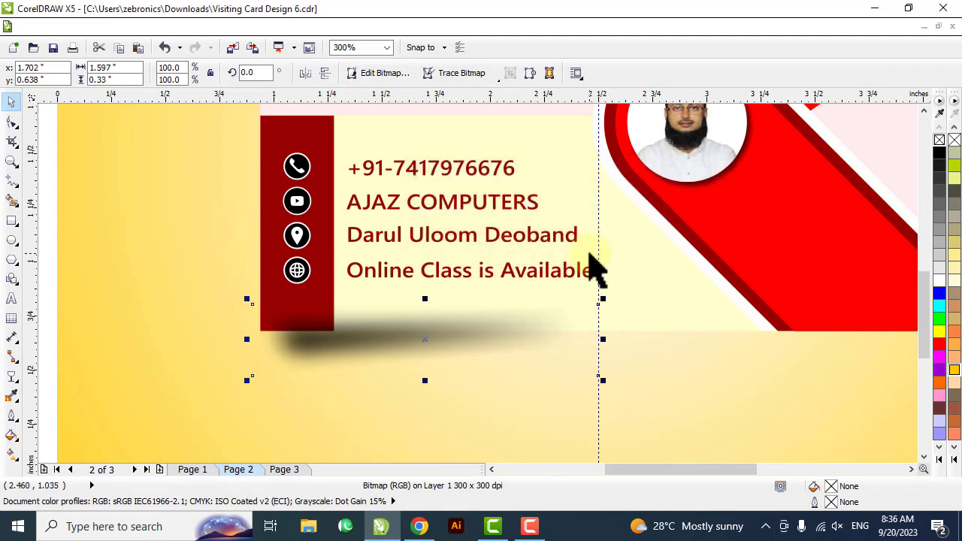
Move the blurred triangle shadow behind the visiting card
key("ctrl+Page_Down")
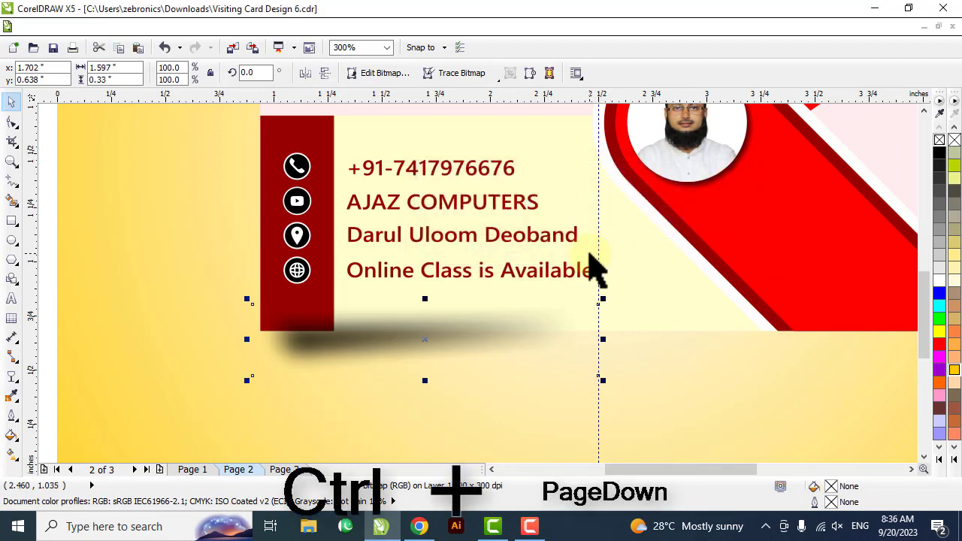
scroll(354, 397, "down", 3)
scroll(353, 387, "up", 3)
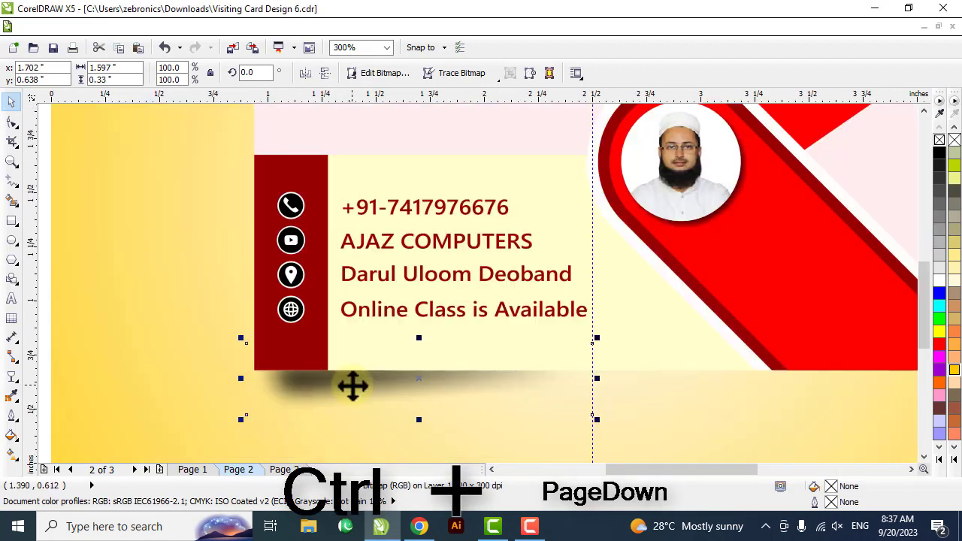
Nudge the shadow up 0.03 in and enlarge it proportionally to about 1.63 in wide
key("Up")
key("Up")
key("Up")
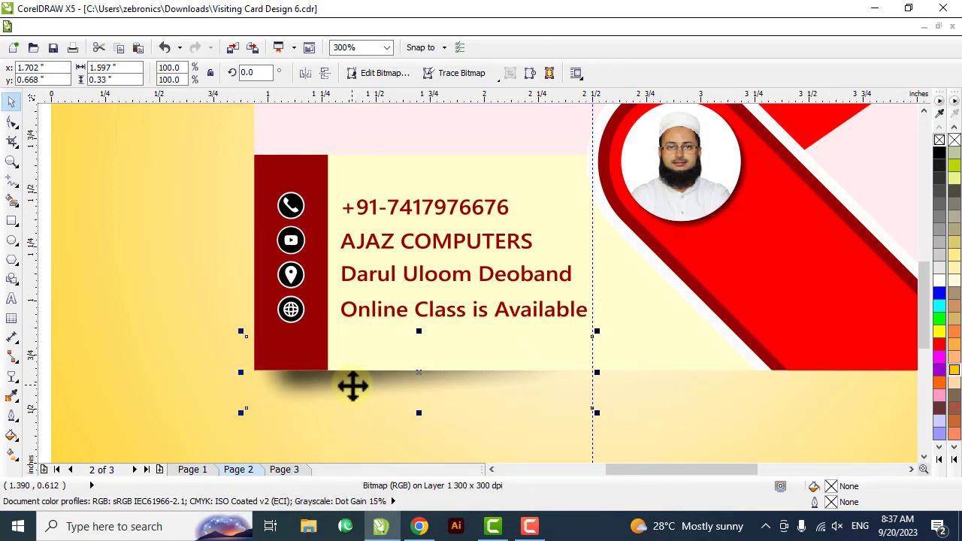
left_click_drag(601, 414, 606, 418)
key("shift+F4")
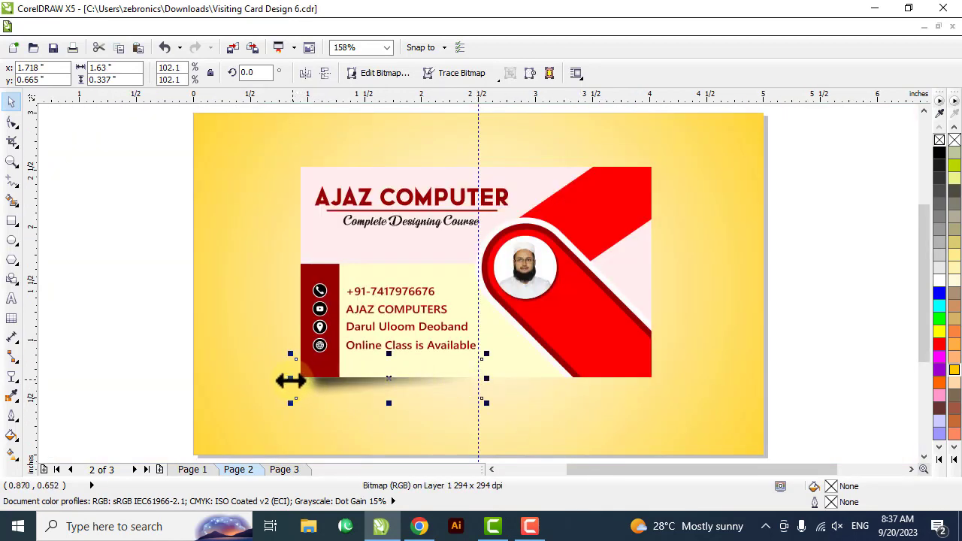
Mirror a copy of the shadow horizontally to the card's lower-right corner and place it behind the card
left_click_drag(291, 380, 517, 381)
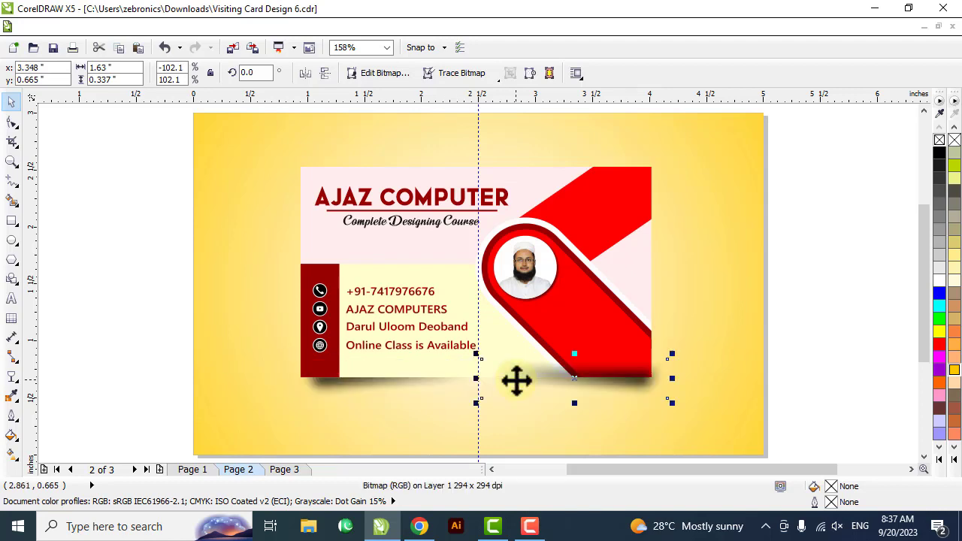
scroll(615, 396, "up", 2)
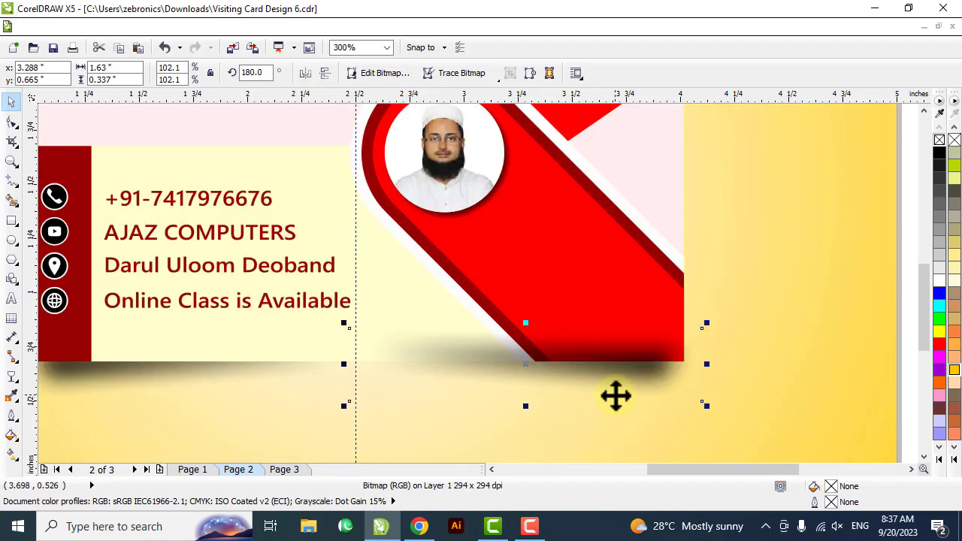
key("shift+Page_Down")
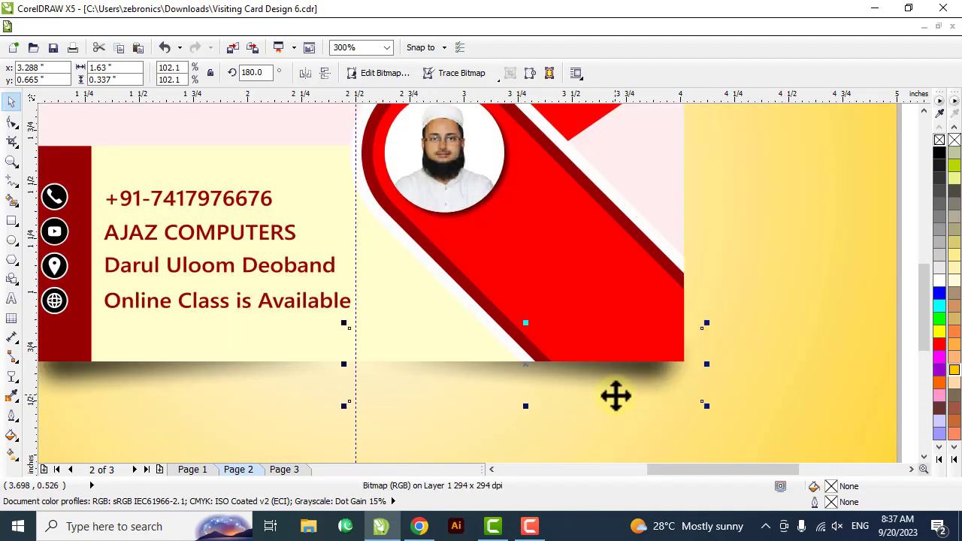
scroll(616, 396, "down", 2)
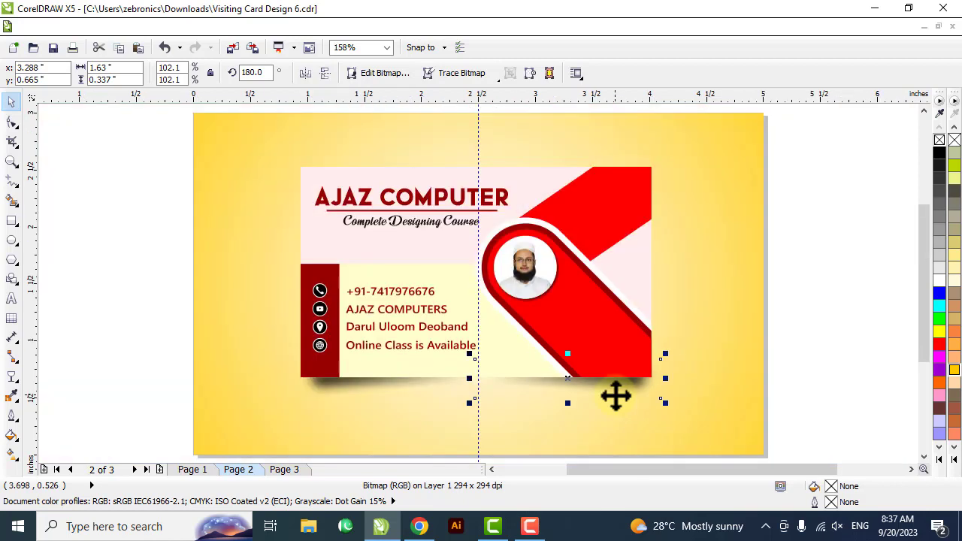
Go to page 3 and delete the existing blurred shadow bitmap behind the banner
left_click(286, 471)
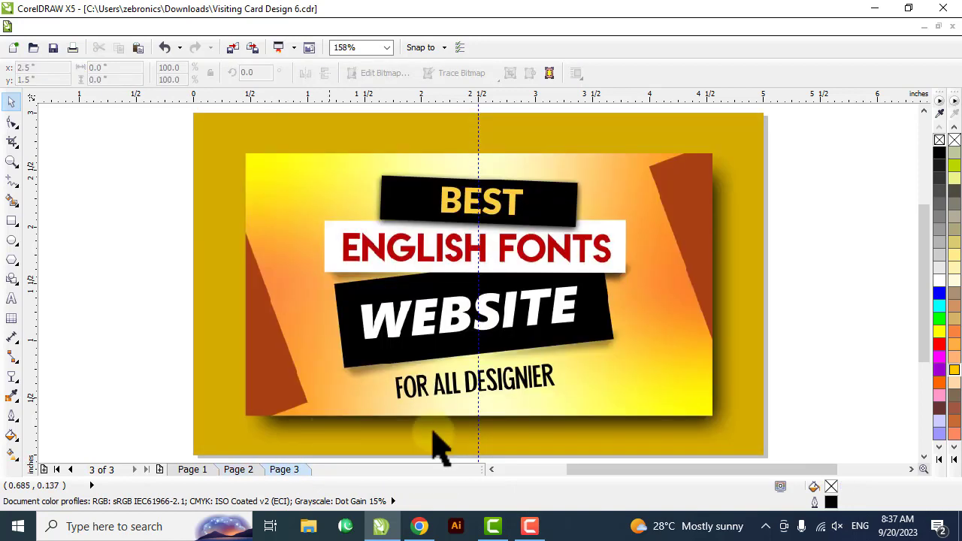
left_click(621, 428)
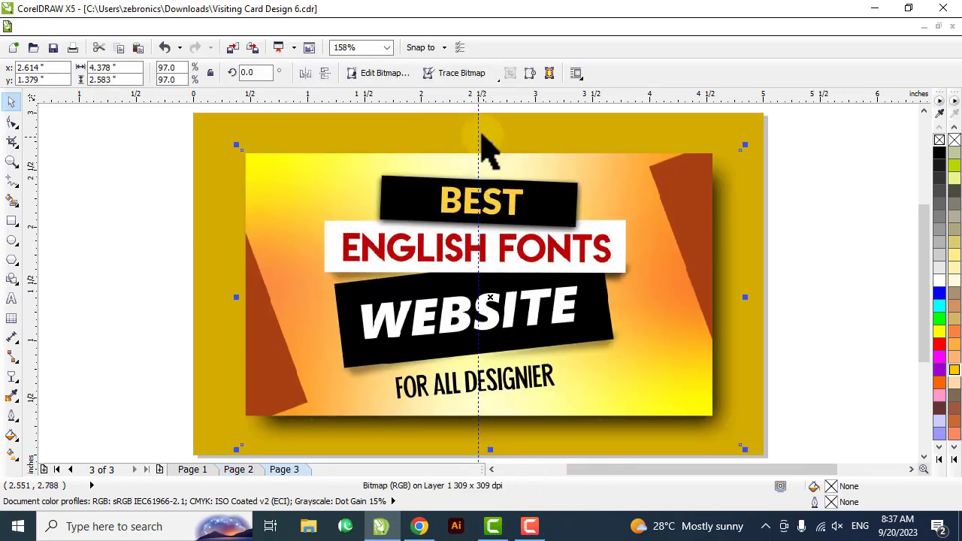
key("Escape")
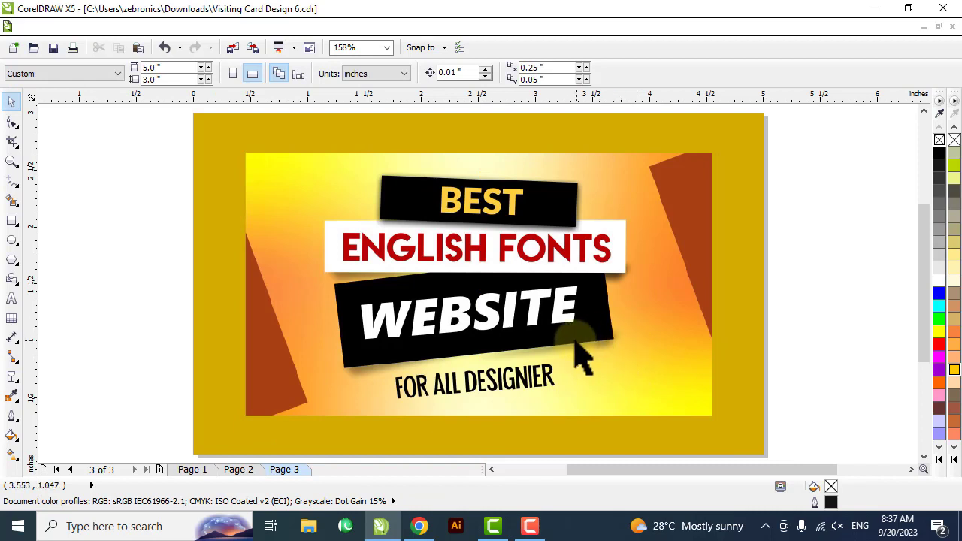
Draw a rectangle about 3.99 by 2.2 in just inside the banner's edges, fill it black and remove its outline
left_click(11, 221)
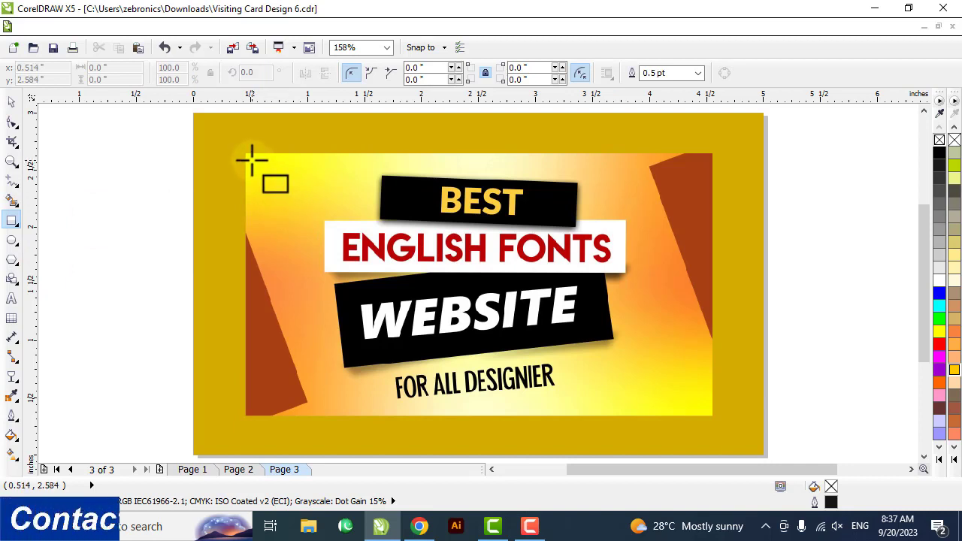
left_click_drag(252, 161, 706, 411)
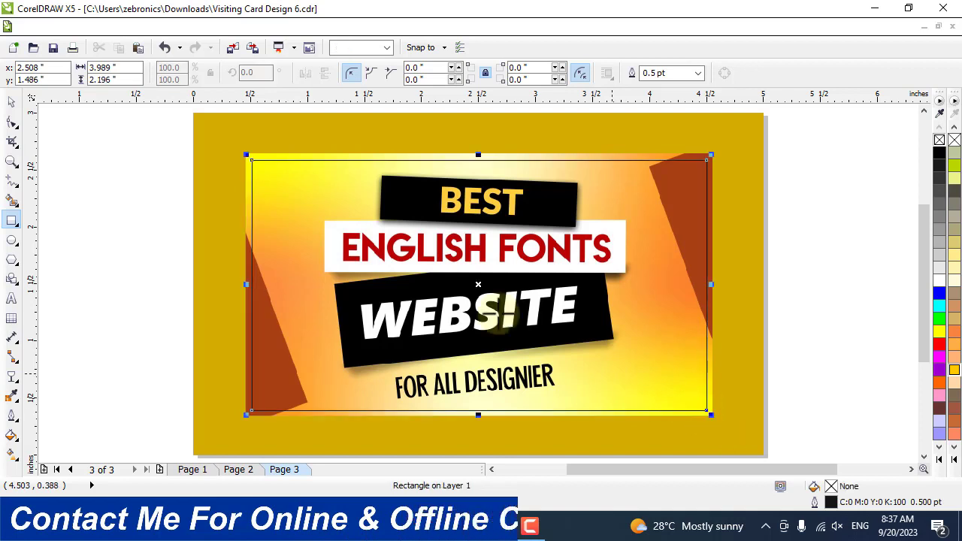
left_click(940, 154)
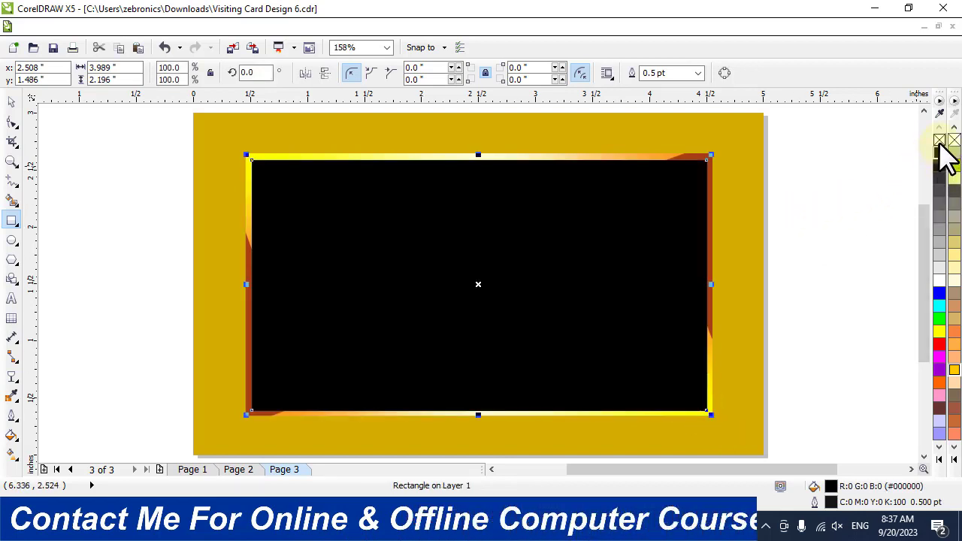
right_click(940, 142)
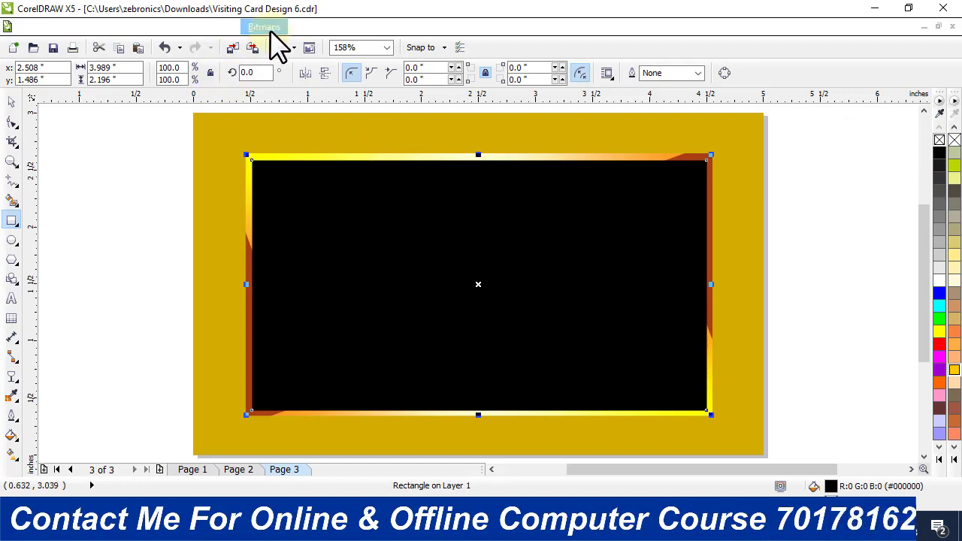
Convert the black rectangle to an RGB bitmap at 300 dpi
left_click(268, 29)
left_click(284, 45)
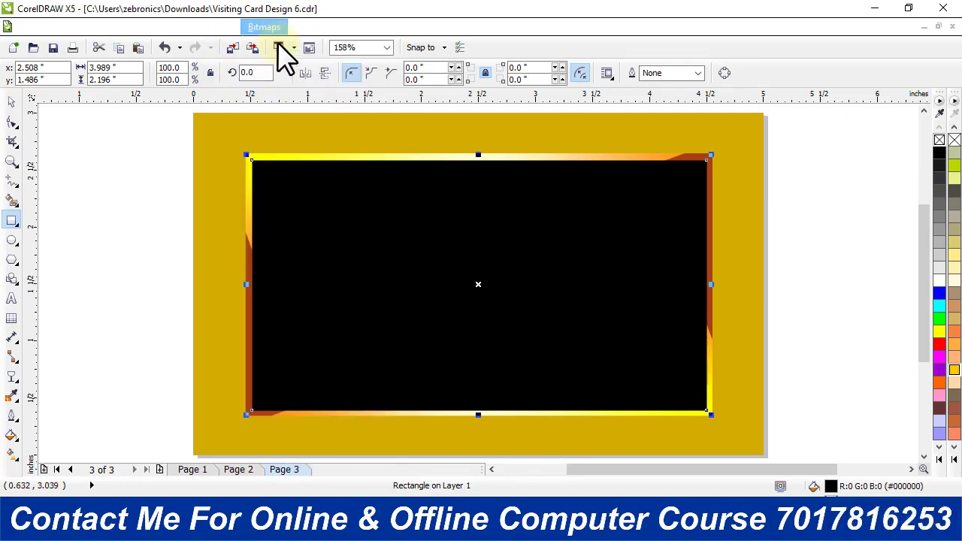
left_click(450, 350)
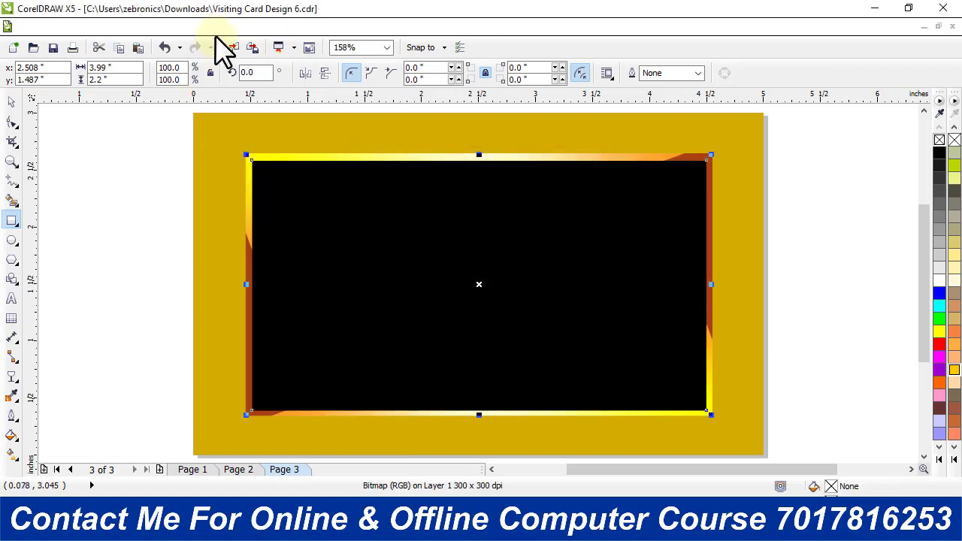
Apply a Gaussian Blur with a 19-pixel radius to the rectangle bitmap, using the live preview
left_click(260, 29)
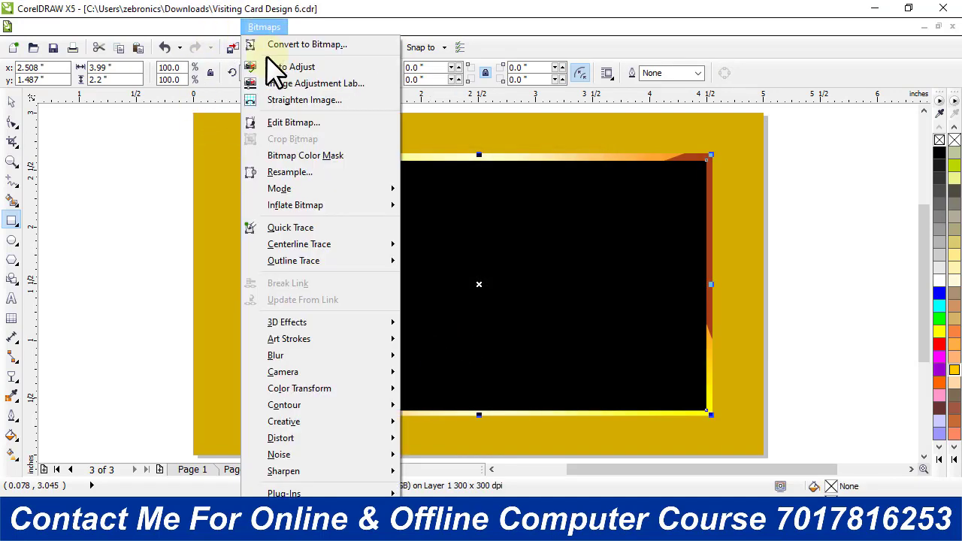
mouse_move(319, 368)
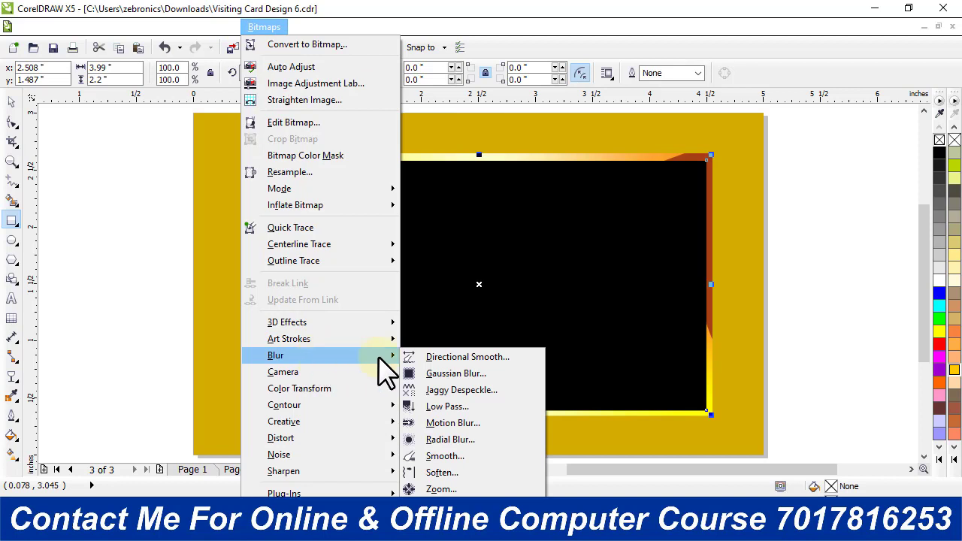
left_click(449, 376)
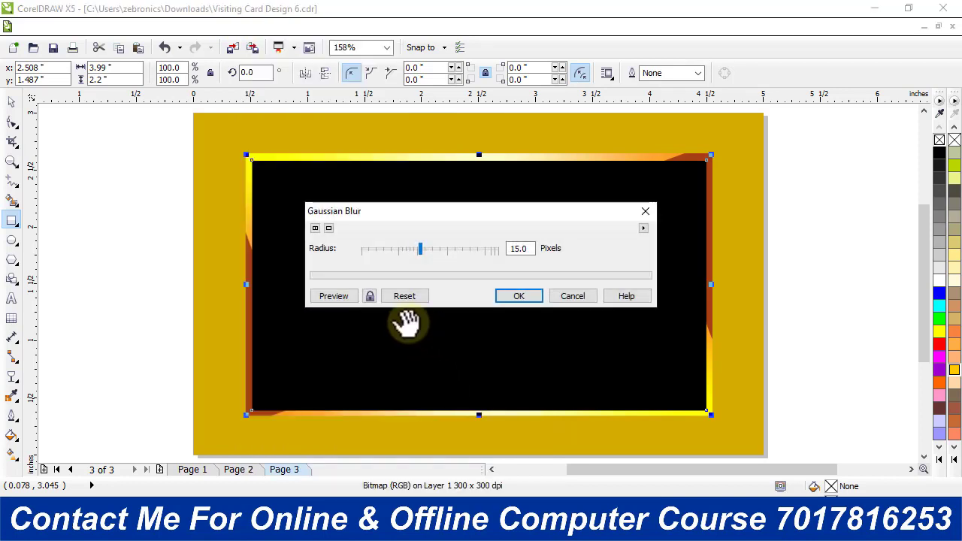
left_click(369, 296)
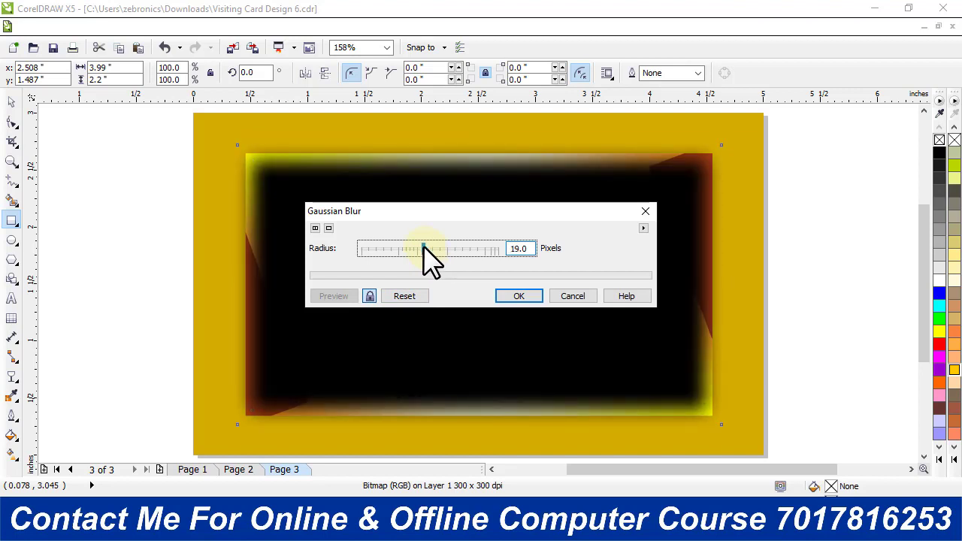
left_click(516, 298)
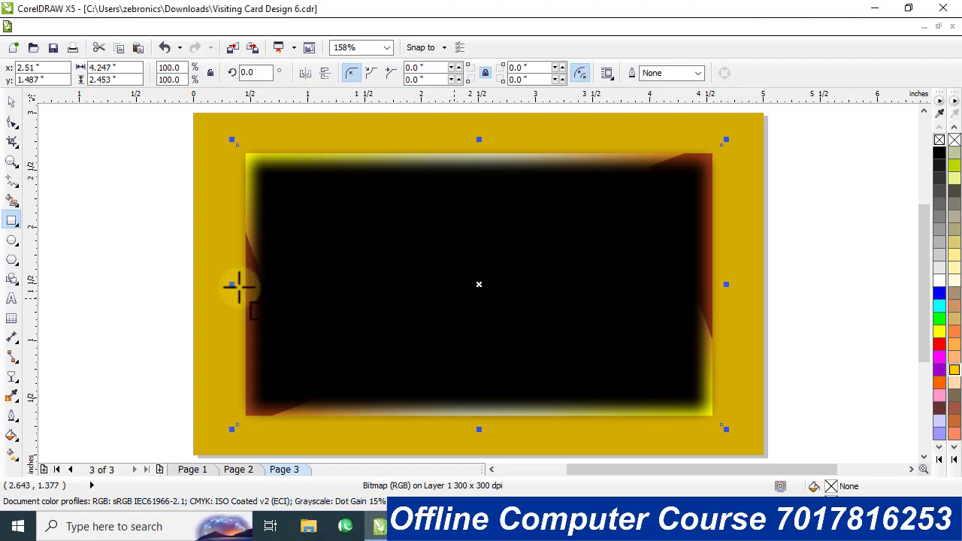
Place the blurred shadow behind the banner, offset about 0.12 in to the right and 0.11 in down
left_click(12, 103)
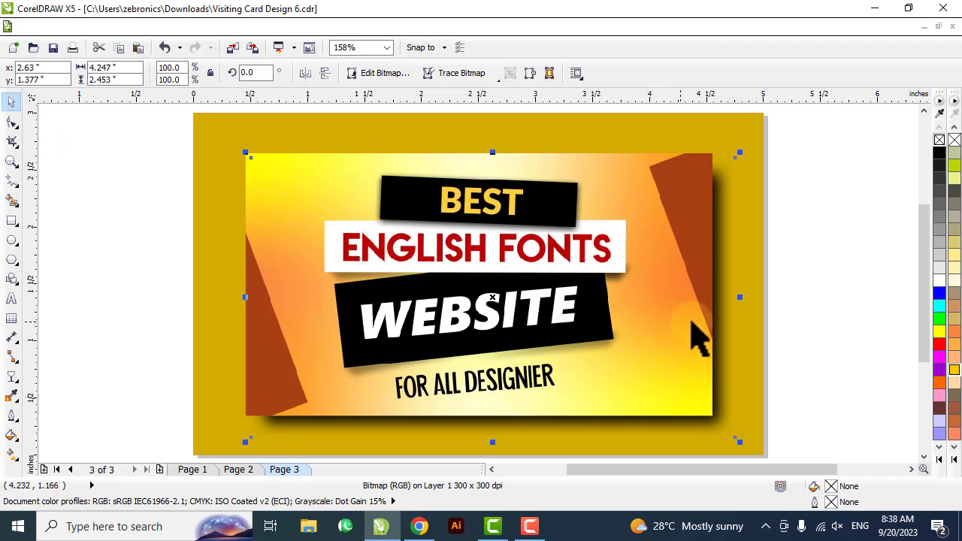
scroll(715, 344, "up", 2)
scroll(715, 344, "down", 2)
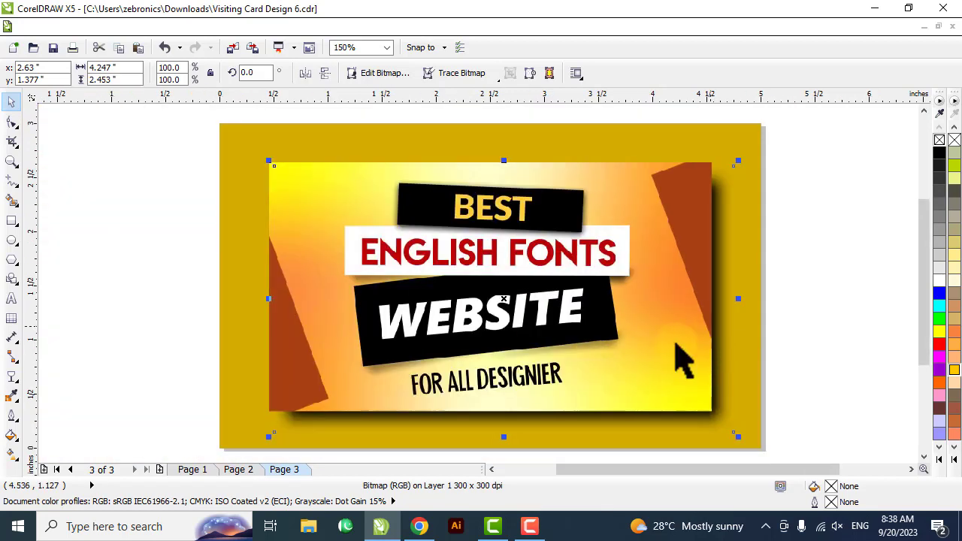
Apply a uniform transparency of 30 to the banner's shadow bitmap
left_click(12, 377)
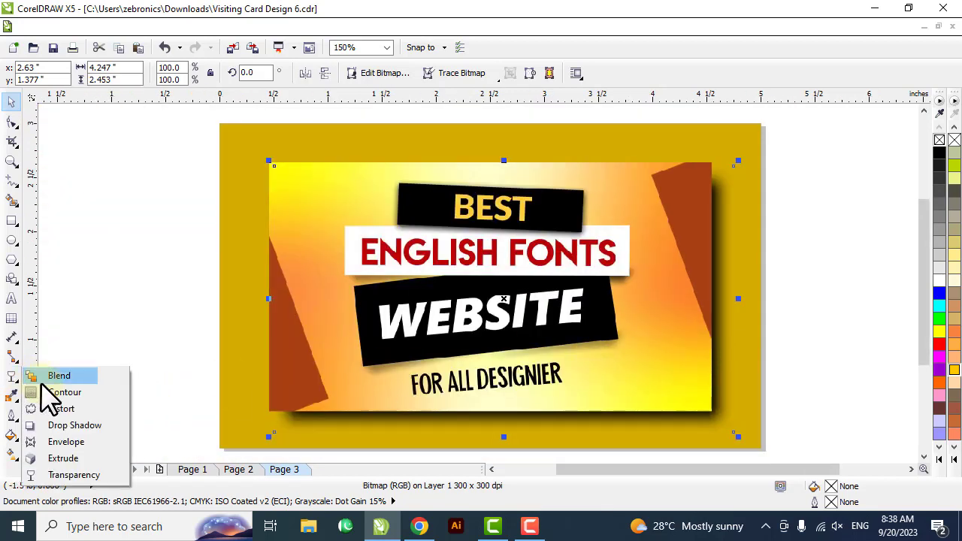
left_click(73, 475)
left_click(66, 75)
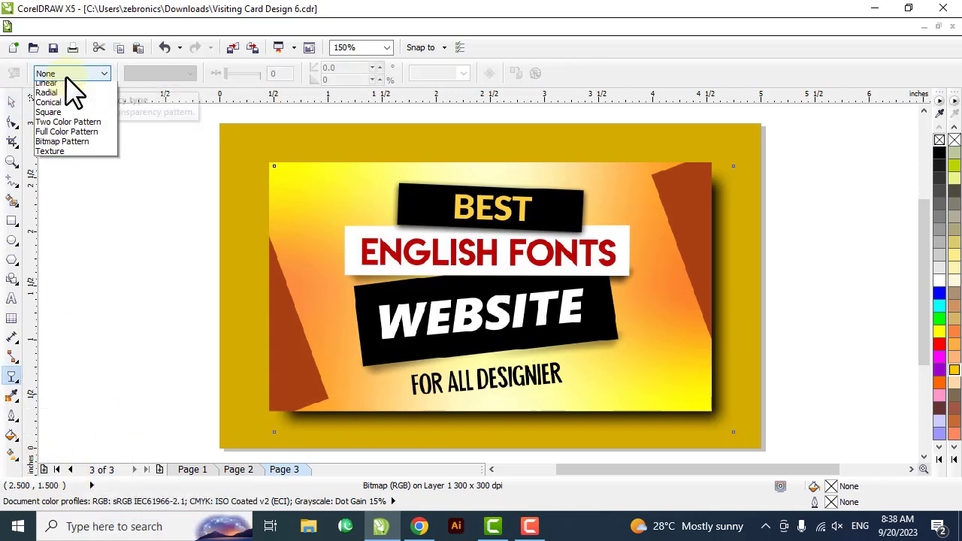
left_click(55, 98)
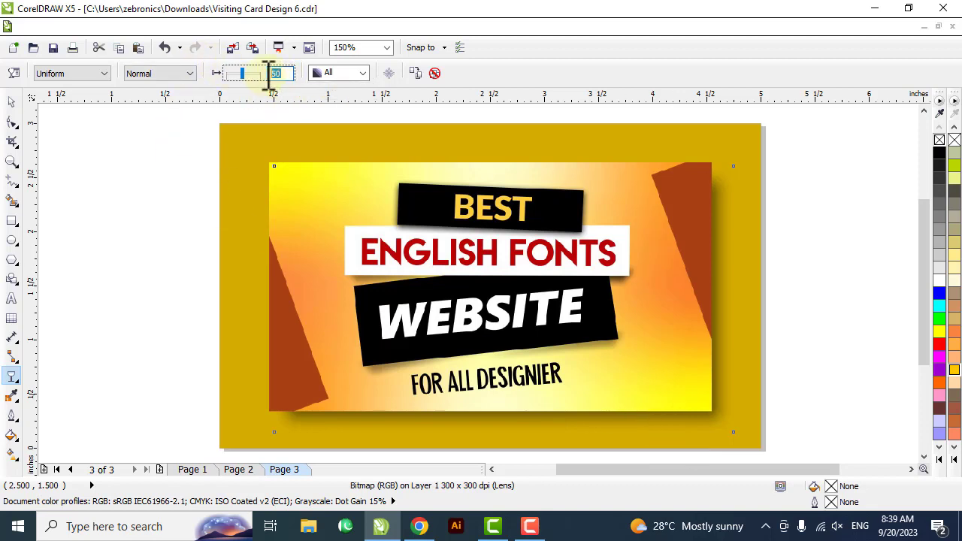
double_click(276, 74)
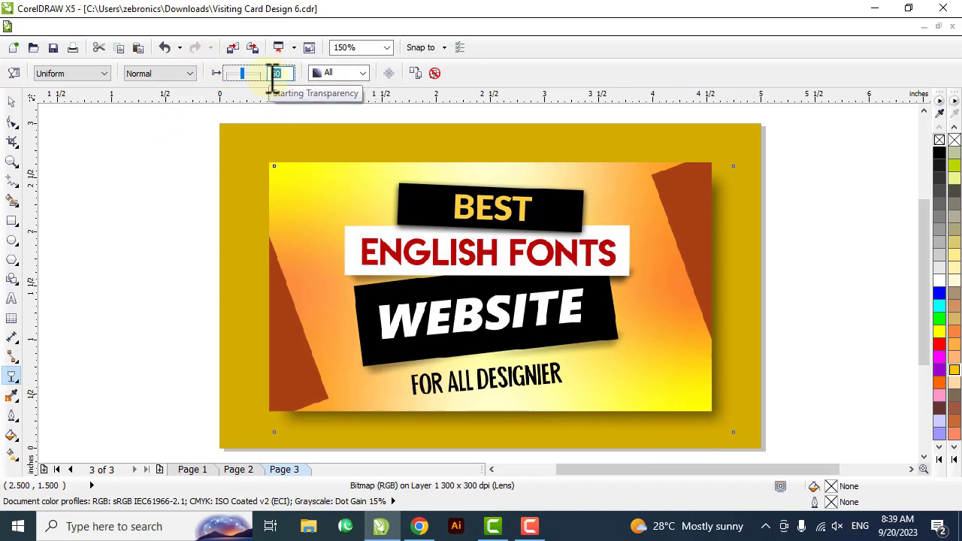
key("Return")
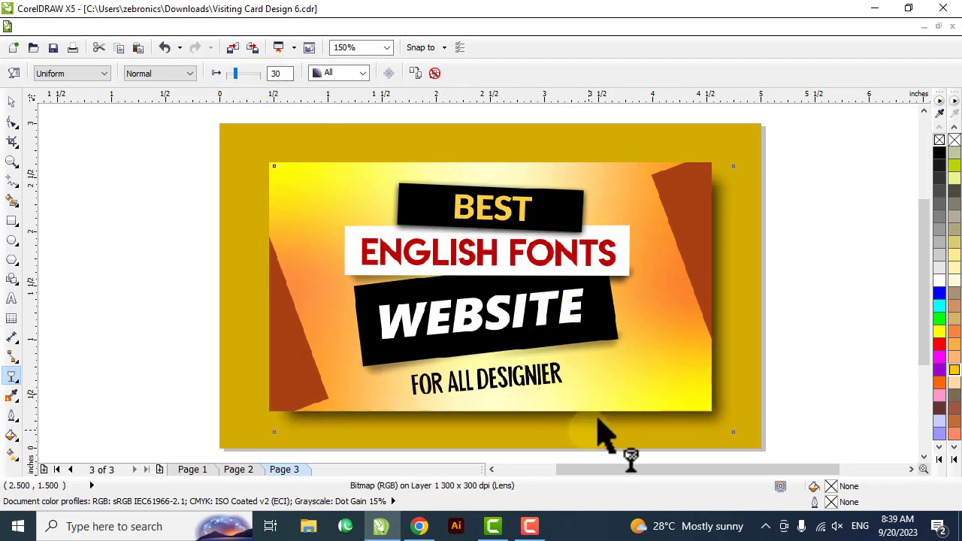
scroll(251, 215, "up", 1)
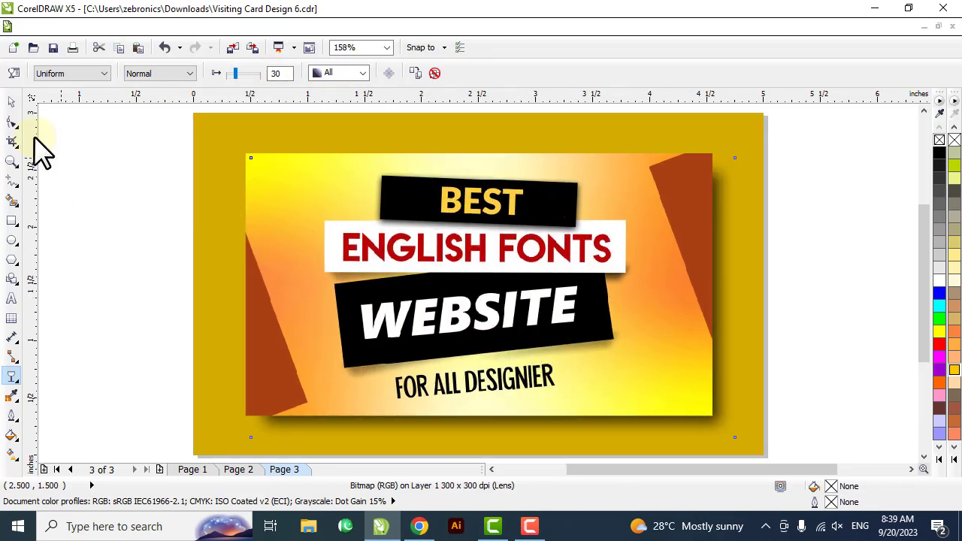
left_click(11, 102)
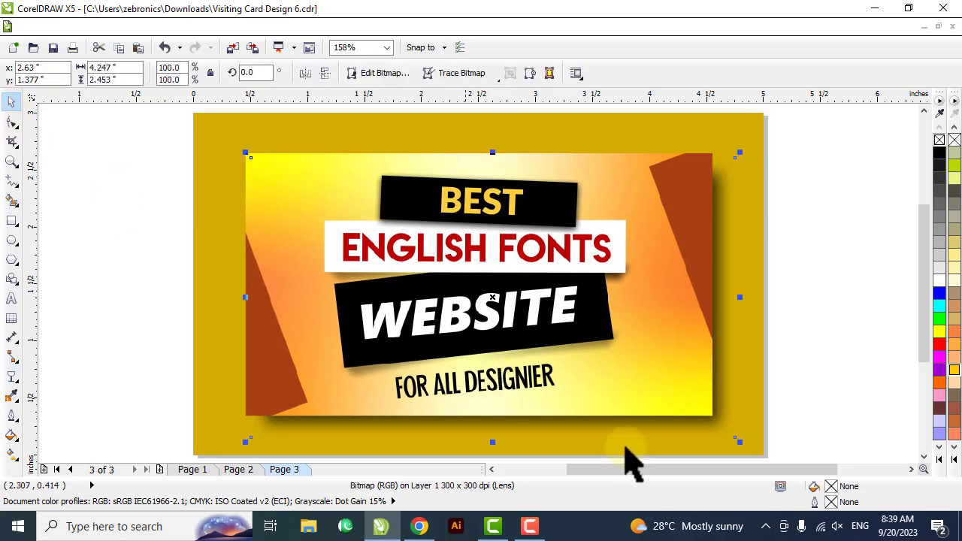
Examine the banner and its shadow in a full-screen preview, then return to the normal editing view
left_click(94, 28)
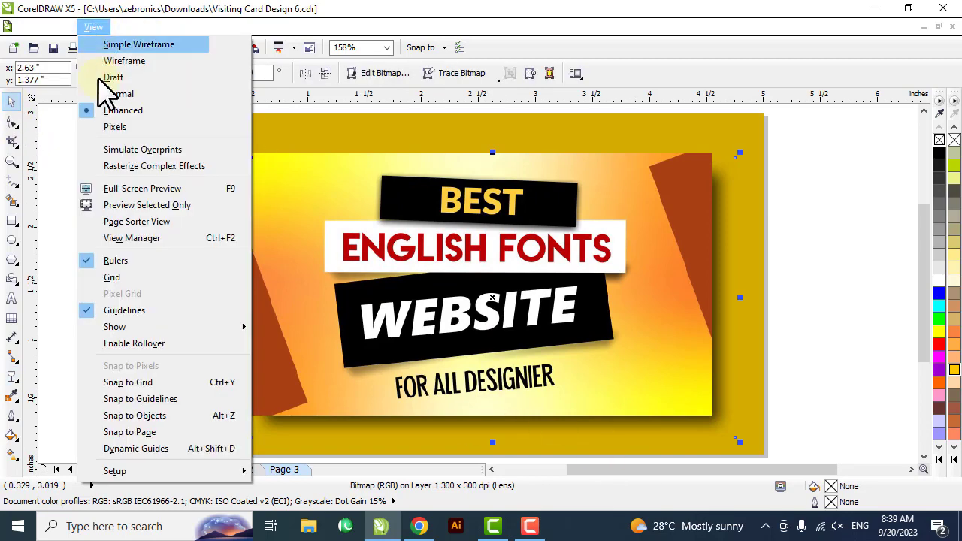
left_click(205, 194)
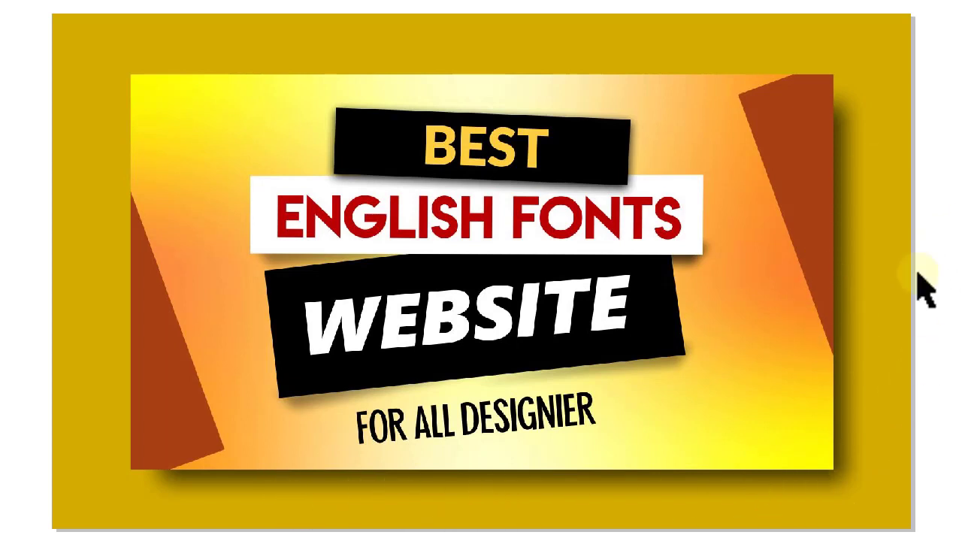
left_click(661, 256)
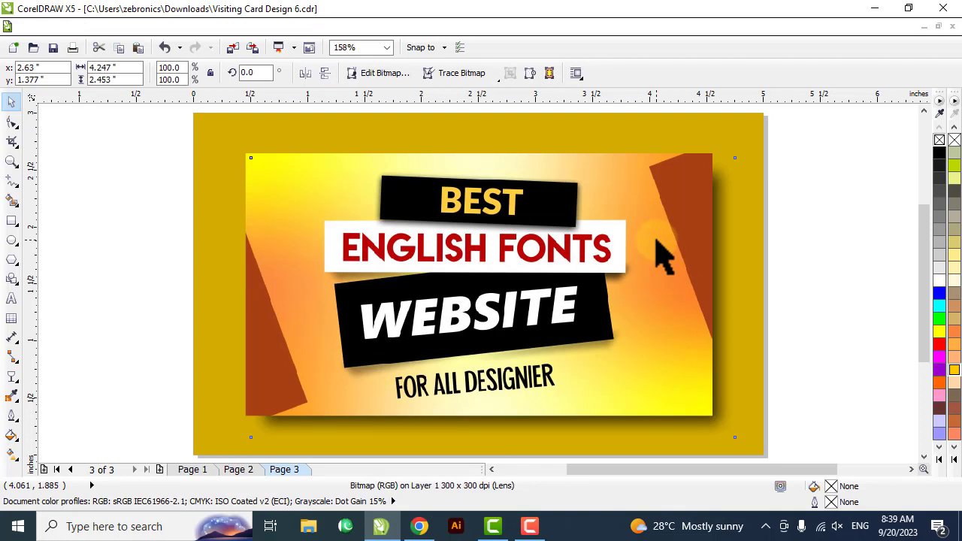
Switch to Chrome to show the YouTube channel's videos page
left_click(421, 526)
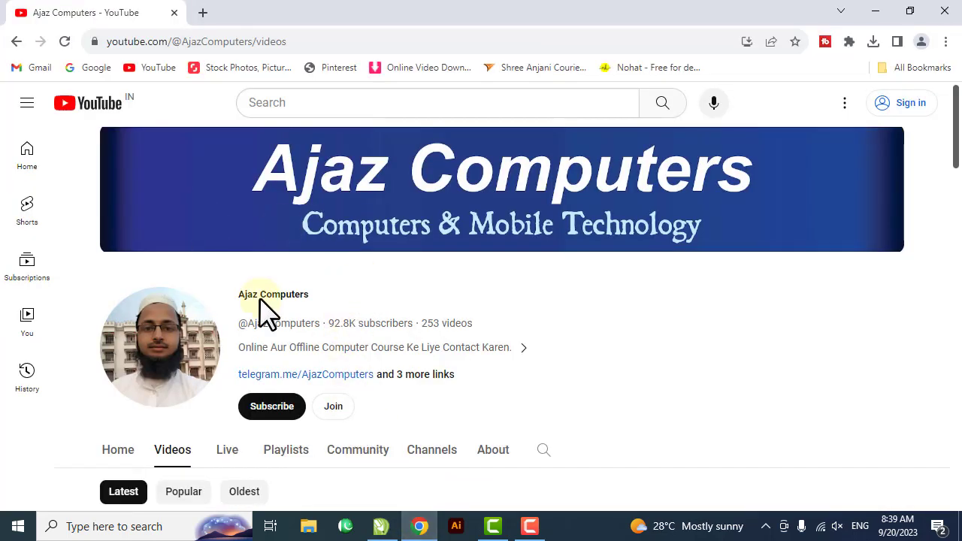